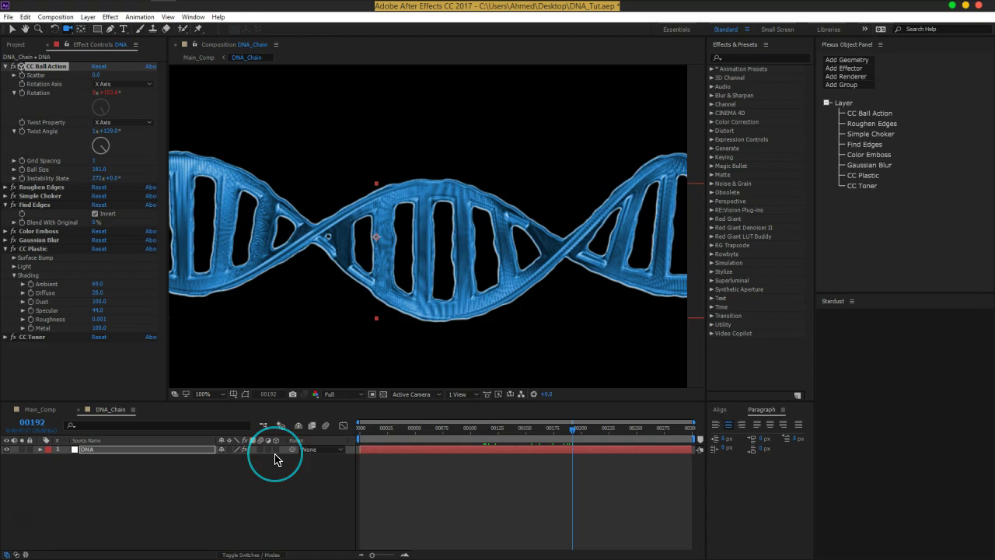
Step: Copy the DNA layer from the DNA_Chain composition
{"action": "left_click", "coordinate": [259, 484]}
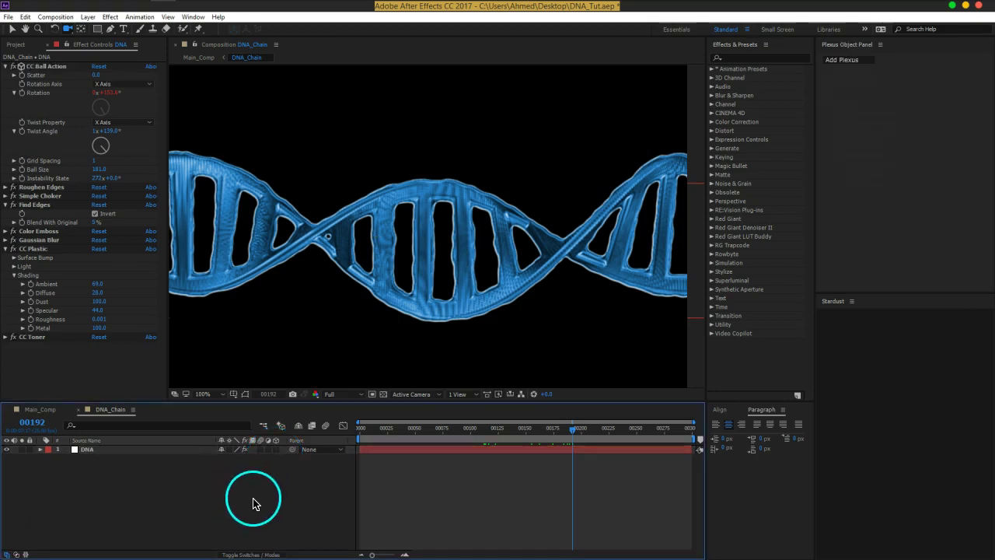
{"action": "left_click", "coordinate": [120, 450]}
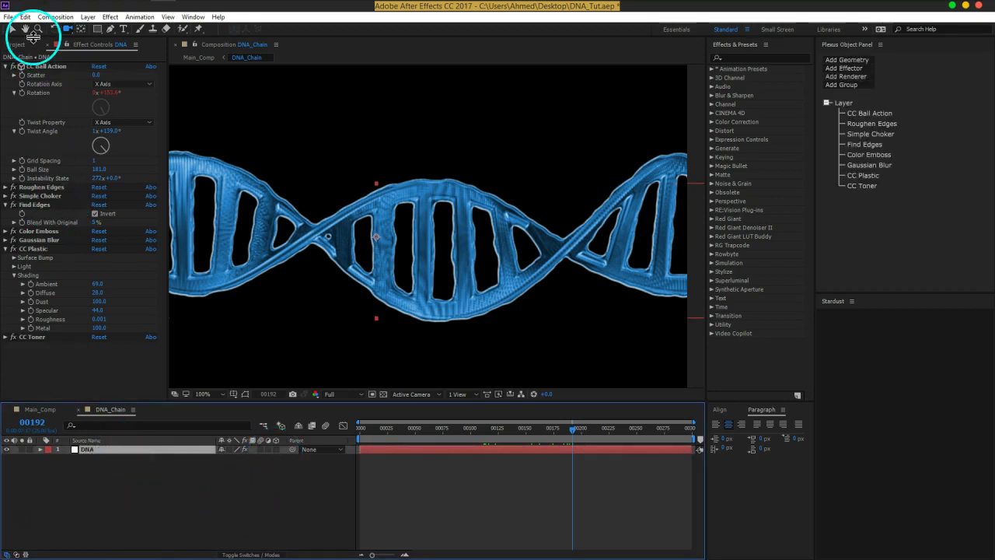
{"action": "left_click", "coordinate": [26, 16]}
{"action": "left_click", "coordinate": [31, 79]}
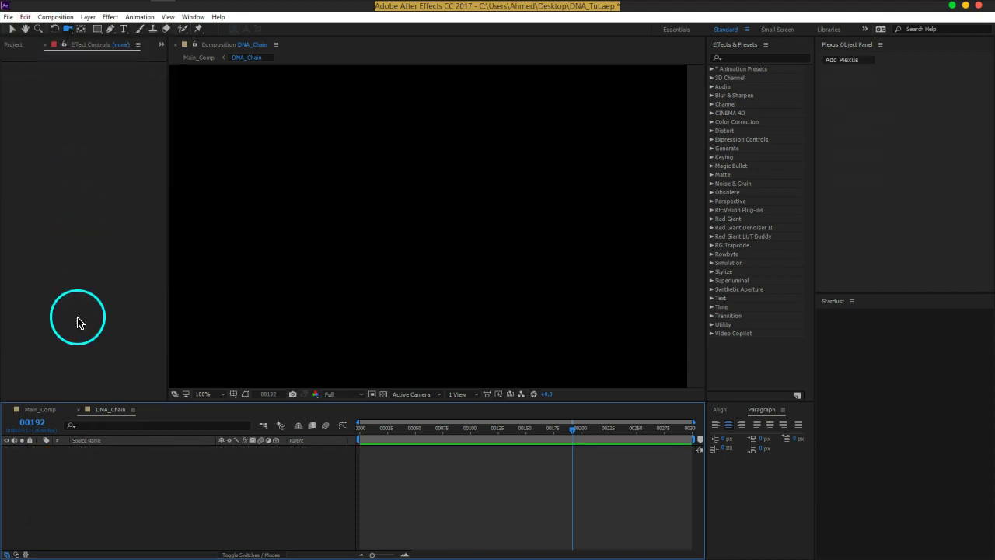
Step: In Main_Comp, replace the DNA_Chain precomp with the pasted DNA layer
{"action": "left_click", "coordinate": [39, 408]}
{"action": "left_click", "coordinate": [86, 464]}
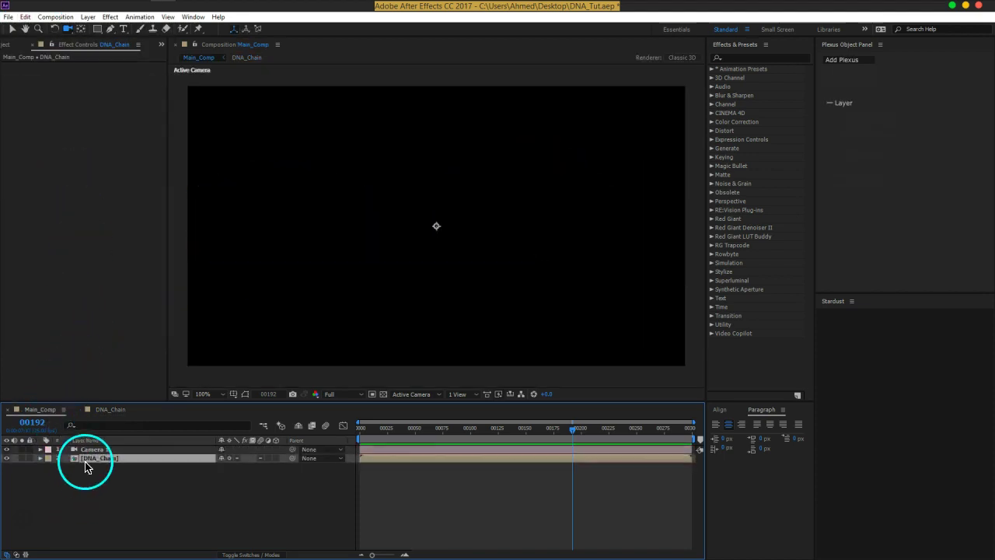
{"action": "key", "text": "Delete"}
{"action": "left_click", "coordinate": [26, 17]}
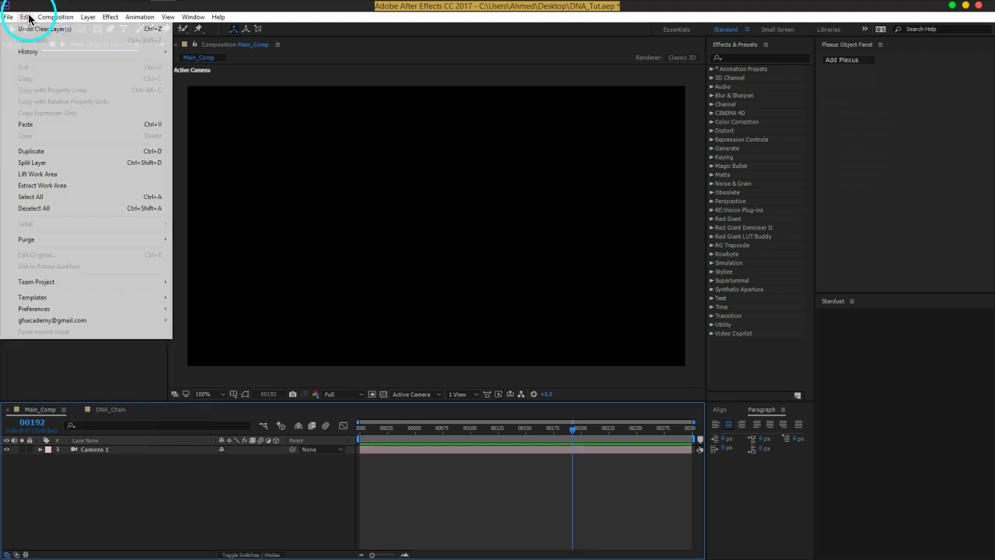
{"action": "left_click", "coordinate": [41, 125]}
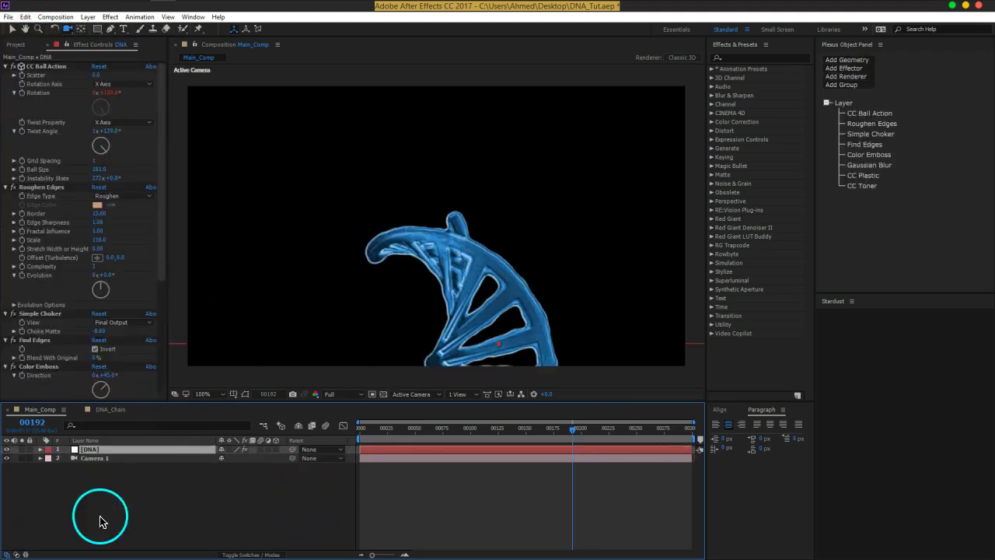
Step: Delete Camera 1, reselect DNA and zoom the comp view to 50%
{"action": "left_click", "coordinate": [109, 460]}
{"action": "key", "text": "Delete"}
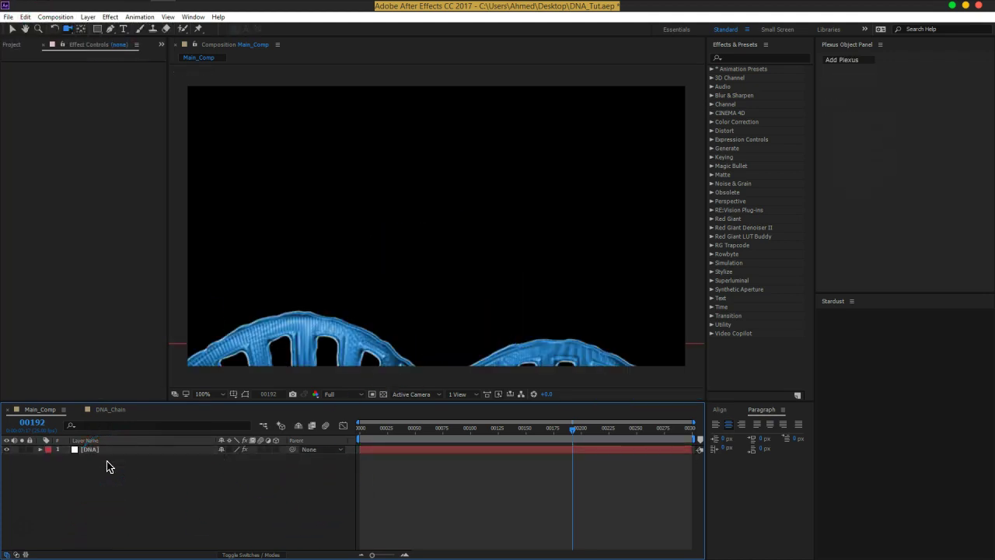
{"action": "left_click", "coordinate": [104, 449]}
{"action": "key", "text": "comma"}
{"action": "key", "text": "comma"}
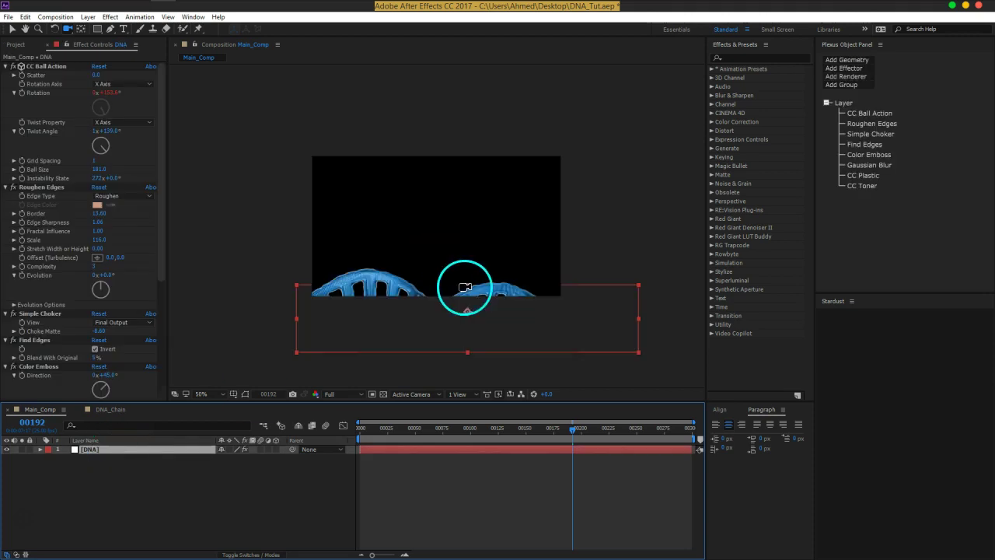
Step: Move the DNA helix up so it sits centered across the comp frame
{"action": "left_click", "coordinate": [13, 29]}
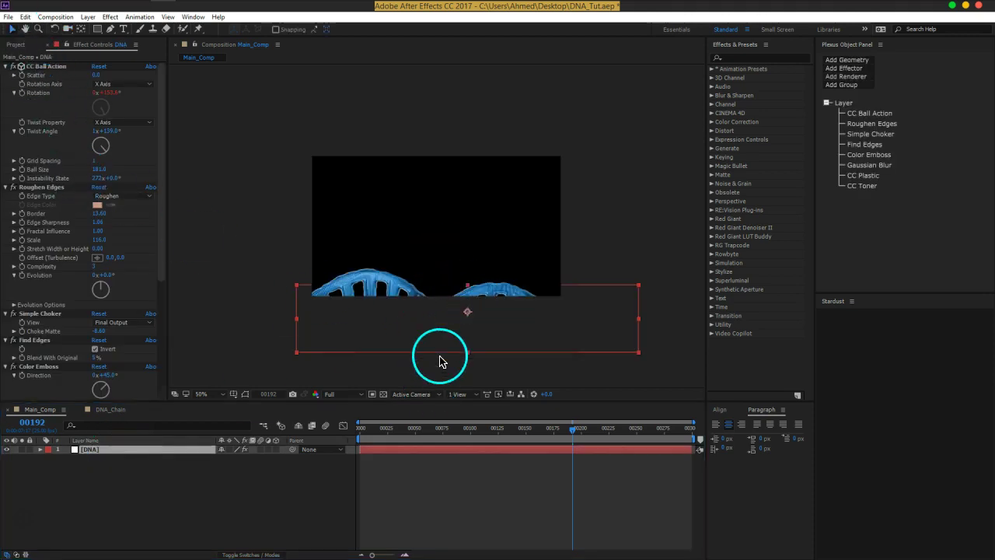
{"action": "left_click_drag", "start_coordinate": [443, 347], "coordinate": [413, 262]}
{"action": "key", "text": "Return"}
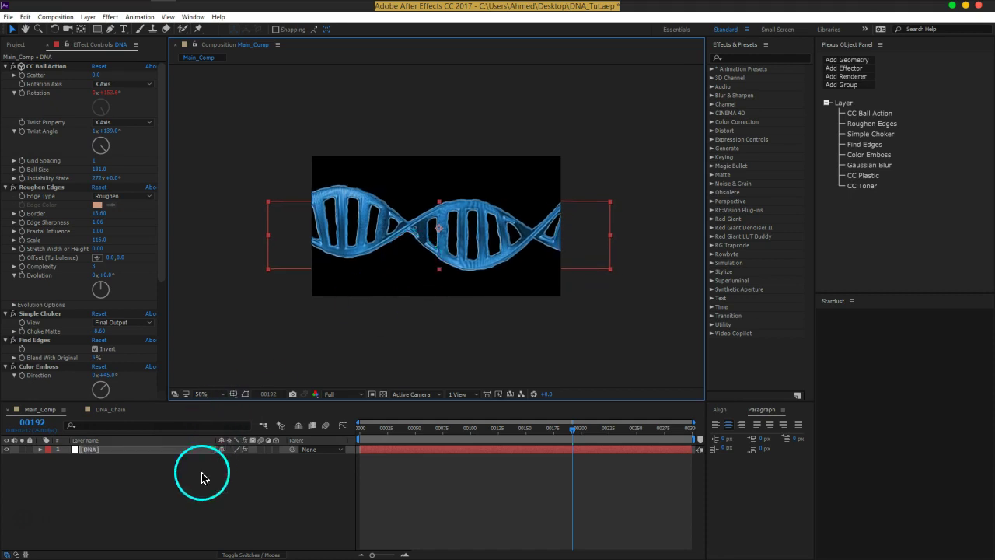
{"action": "scroll", "coordinate": [376, 220], "scroll_direction": "up", "scroll_amount": 2}
{"action": "scroll", "coordinate": [378, 234], "scroll_direction": "down", "scroll_amount": 2}
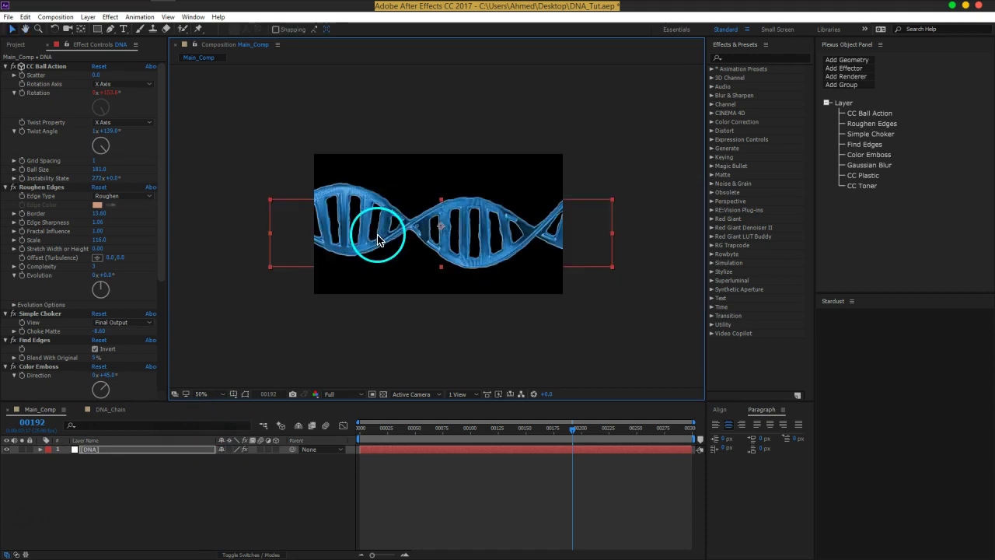
{"action": "left_click_drag", "start_coordinate": [446, 232], "coordinate": [443, 224]}
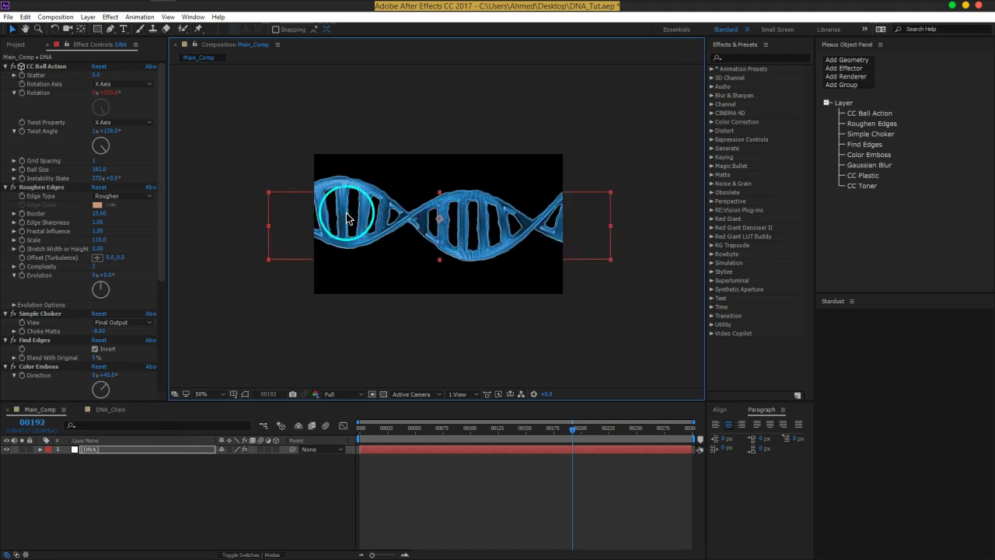
{"action": "left_click_drag", "start_coordinate": [455, 222], "coordinate": [457, 221]}
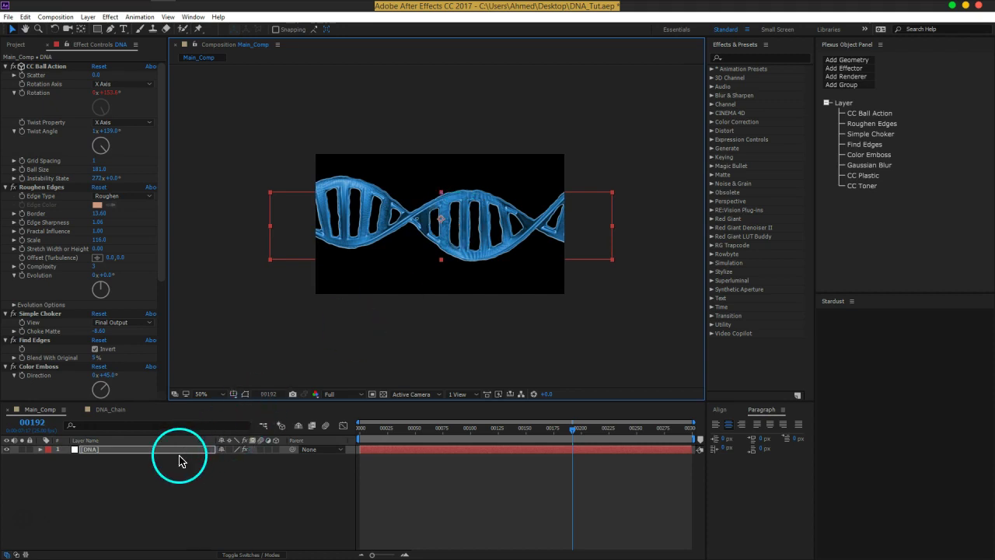
{"action": "left_click_drag", "start_coordinate": [433, 260], "coordinate": [441, 263]}
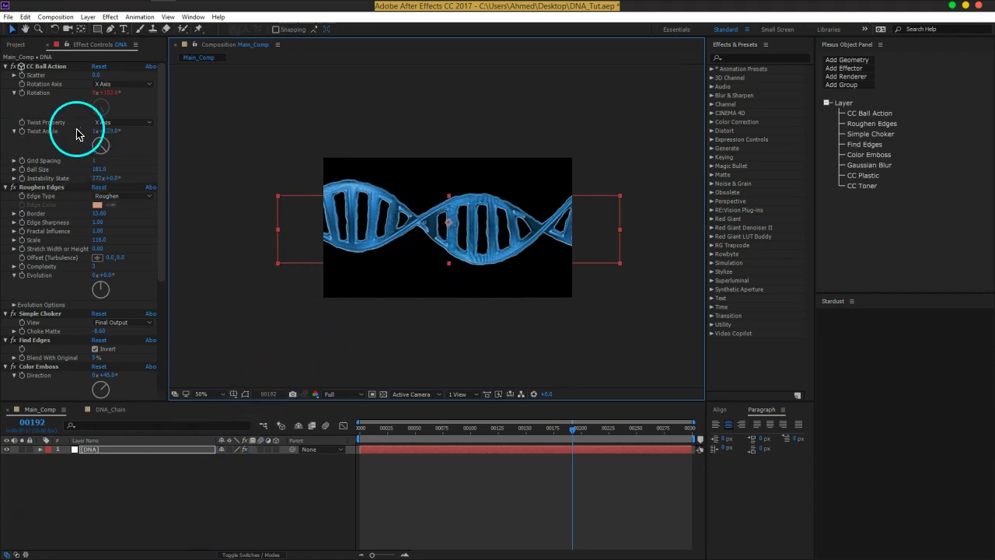
Step: Collapse all of the DNA layer's effects in Effect Controls
{"action": "left_click", "coordinate": [46, 72]}
{"action": "scroll", "coordinate": [52, 158], "scroll_direction": "down", "scroll_amount": 5}
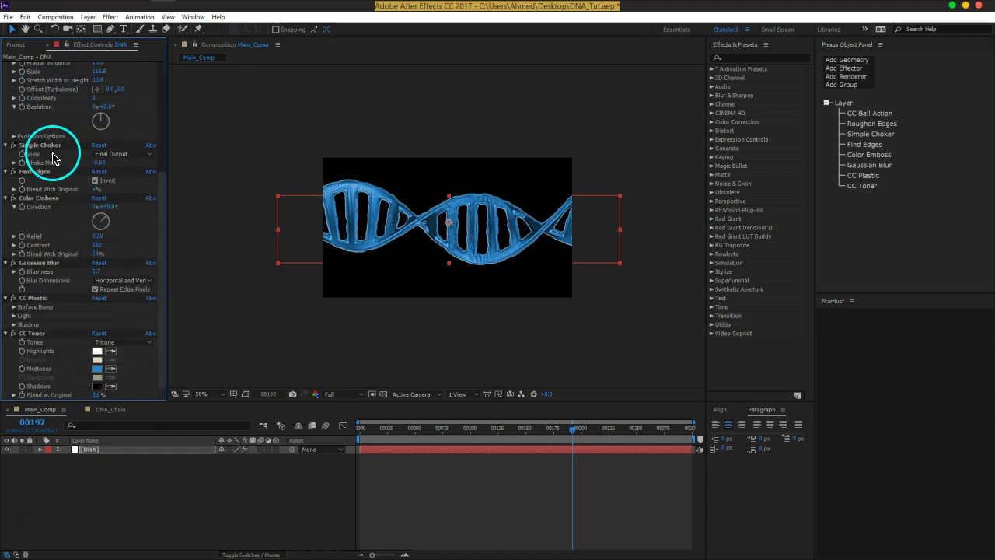
{"action": "left_click", "coordinate": [6, 333], "text": "ctrl"}
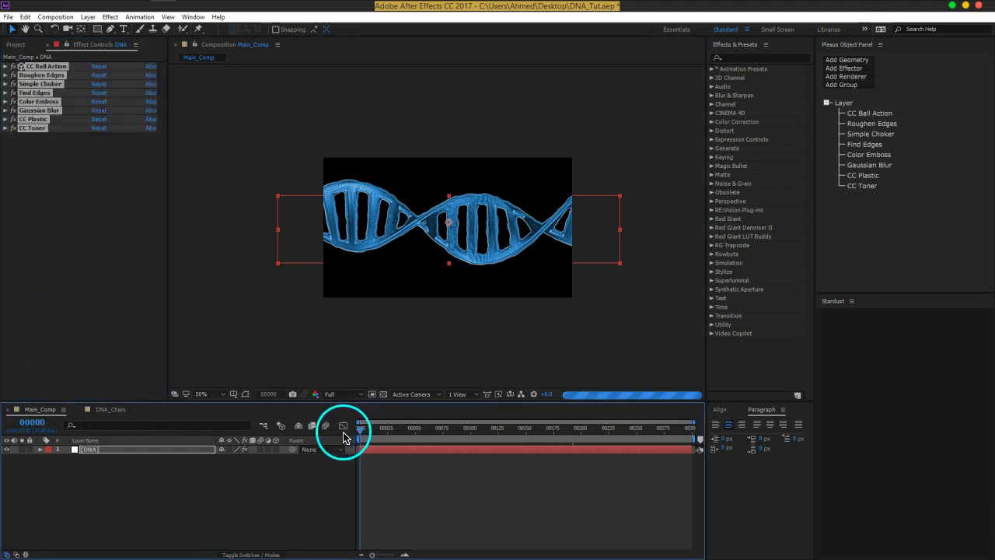
Step: Go to frame 0 and zoom the viewer to 100%, panning to frame the helix
{"action": "key", "text": "Home"}
{"action": "left_click", "coordinate": [249, 478]}
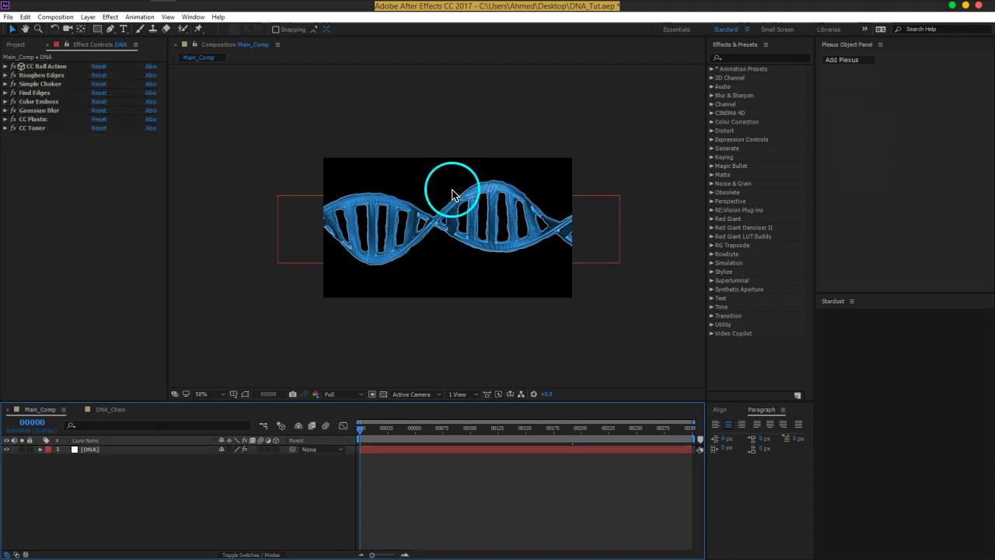
{"action": "scroll", "coordinate": [456, 204], "scroll_direction": "up", "scroll_amount": 2}
{"action": "scroll", "coordinate": [457, 206], "scroll_direction": "up", "scroll_amount": 1}
{"action": "scroll", "coordinate": [460, 209], "scroll_direction": "down", "scroll_amount": 1}
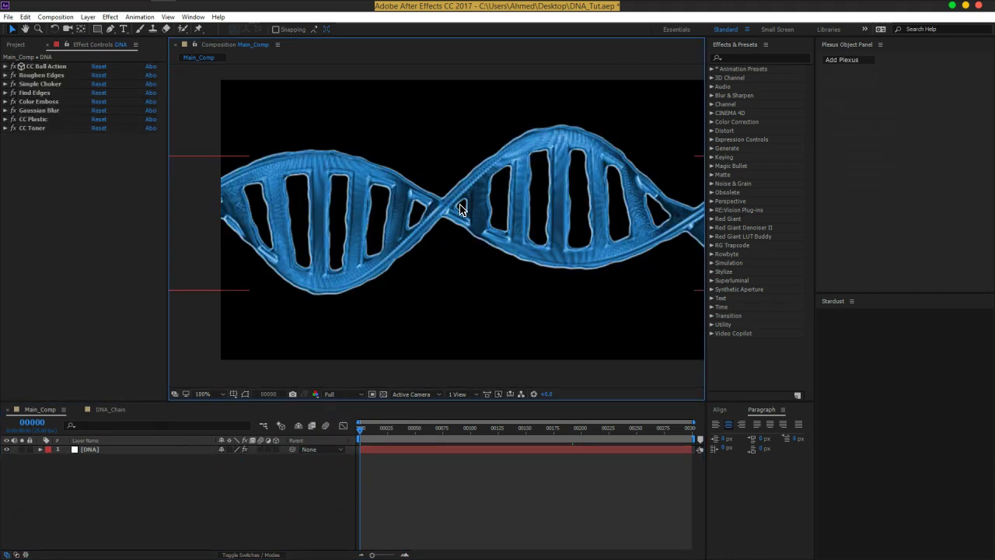
{"action": "left_click_drag", "start_coordinate": [554, 247], "coordinate": [547, 249]}
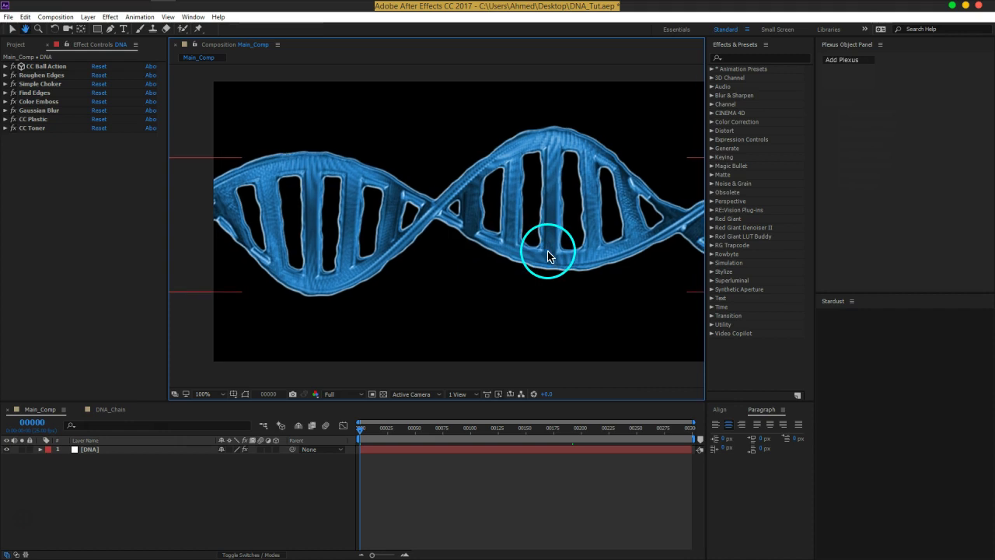
{"action": "left_click", "coordinate": [121, 454]}
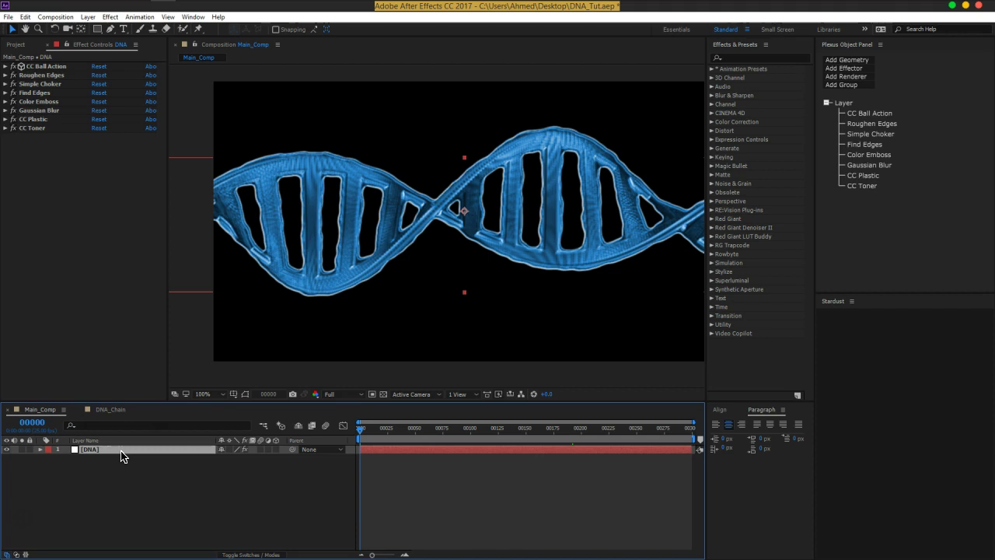
{"action": "left_click", "coordinate": [150, 509]}
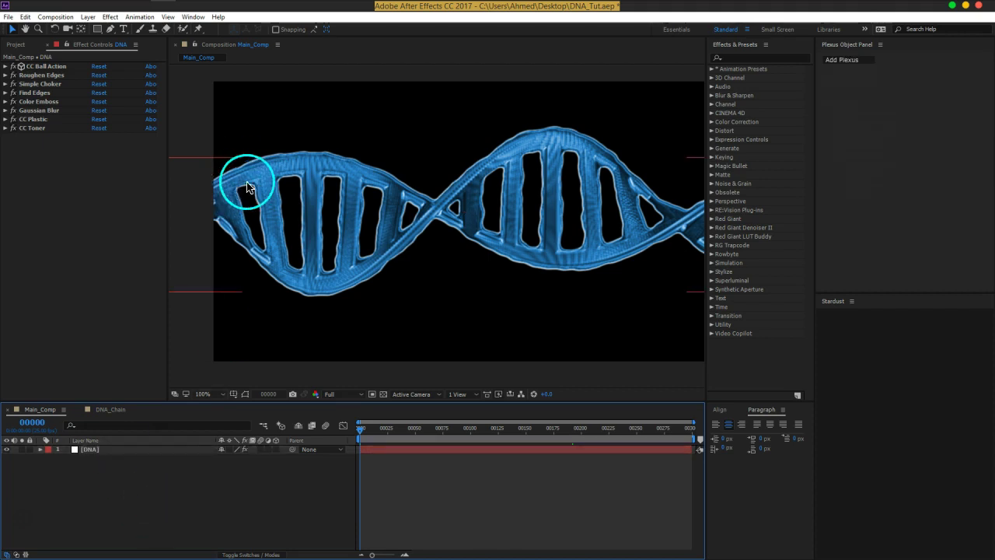
Step: Add a null layer named cmove above DNA, then start a new camera
{"action": "left_click", "coordinate": [85, 15]}
{"action": "mouse_move", "coordinate": [111, 29]}
{"action": "left_click", "coordinate": [242, 75]}
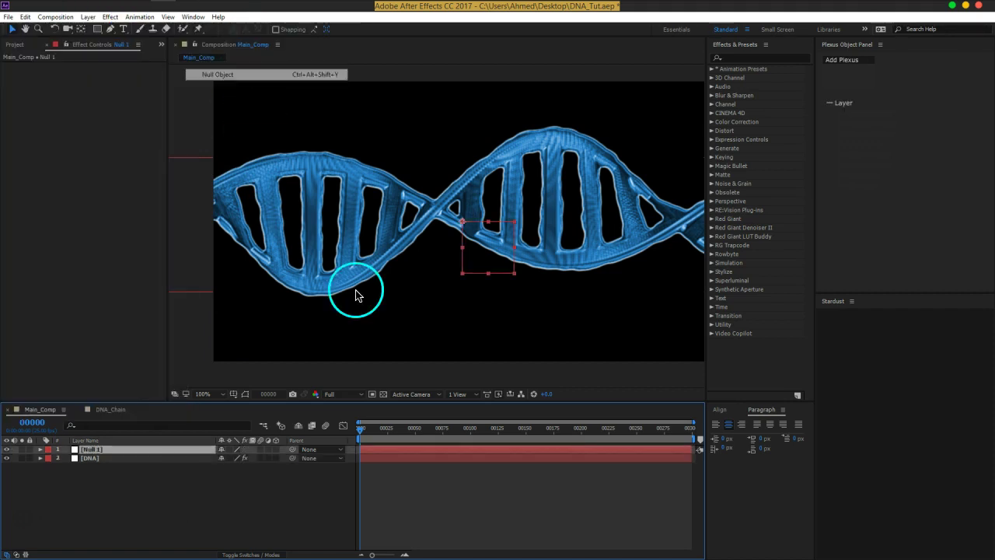
{"action": "key", "text": "Return"}
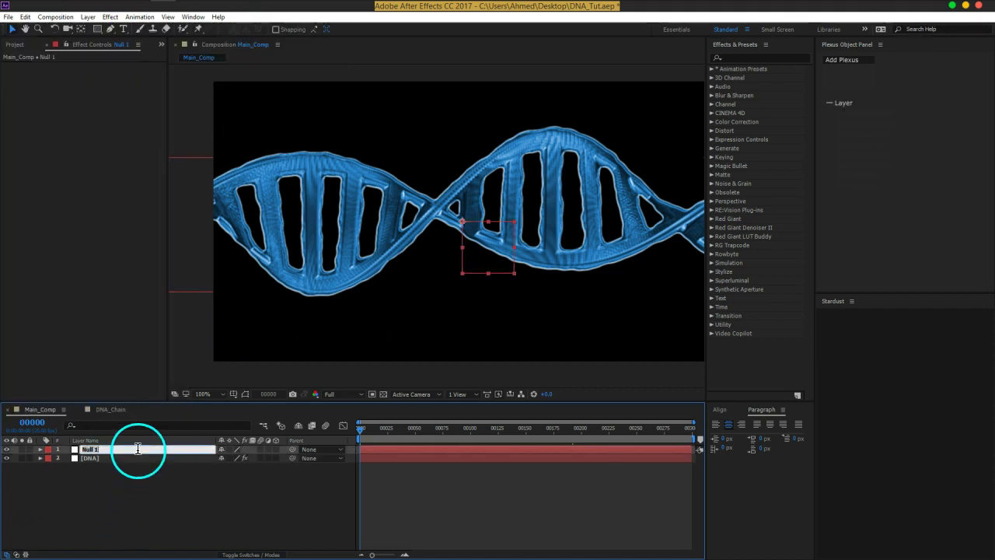
{"action": "type", "text": "cmove"}
{"action": "key", "text": "Return"}
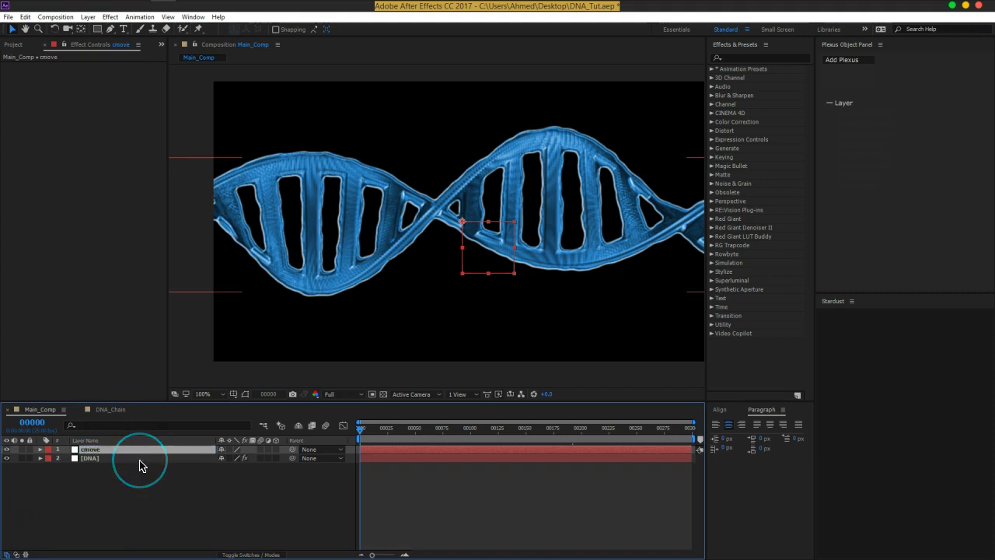
{"action": "key", "text": "ctrl+alt+shift+c"}
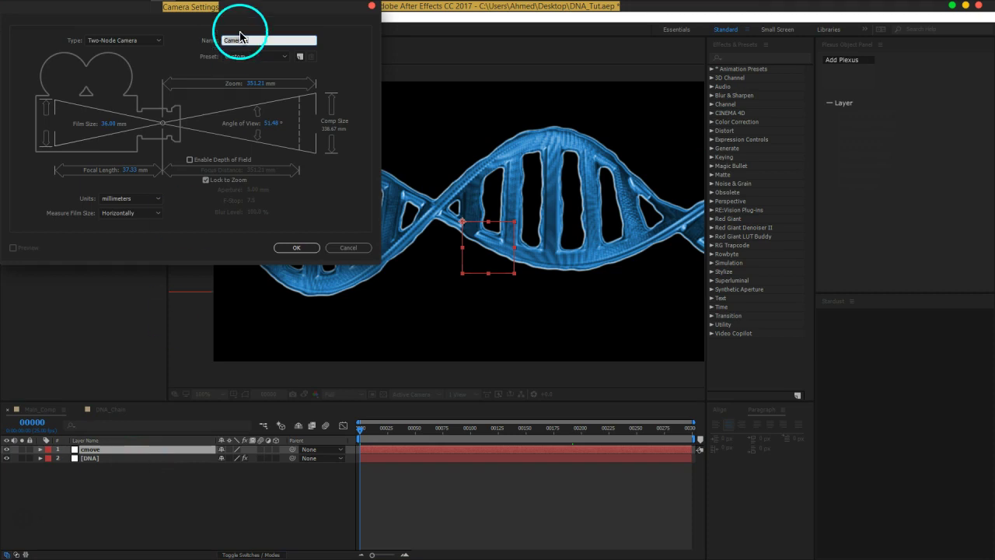
Step: Create Camera 1 using the 24mm lens preset
{"action": "left_click", "coordinate": [255, 56]}
{"action": "left_click", "coordinate": [248, 108]}
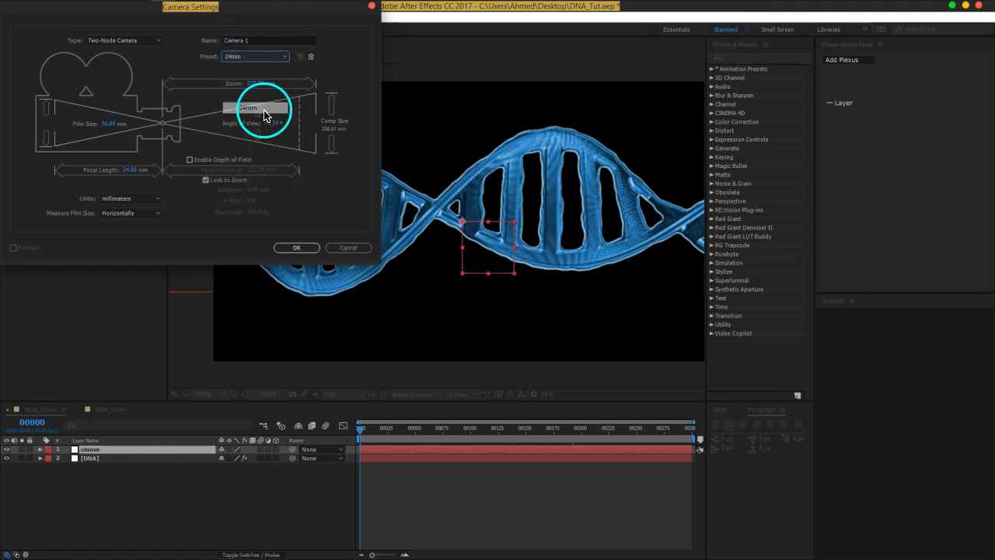
{"action": "left_click", "coordinate": [294, 246]}
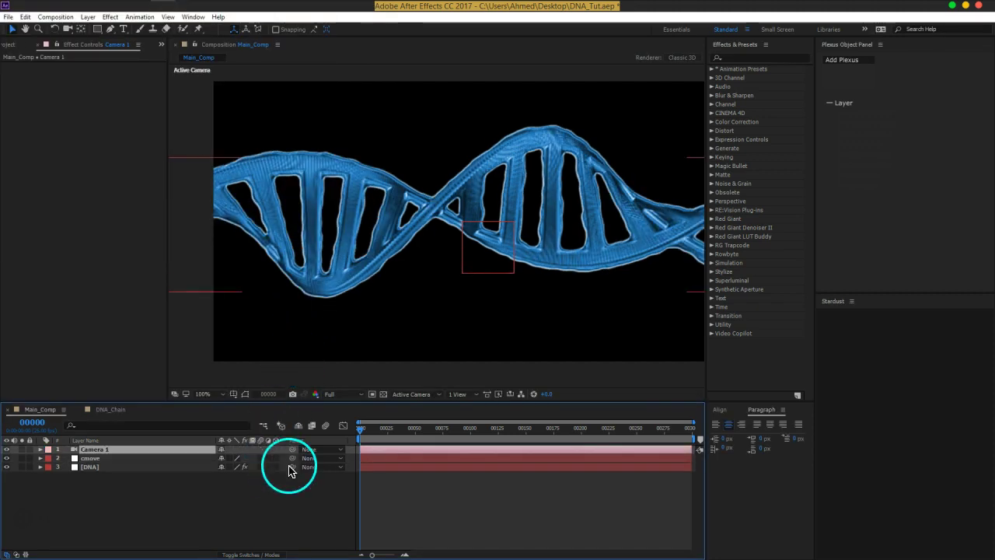
Step: Parent Camera 1 to the cmove null
{"action": "mouse_move", "coordinate": [109, 458]}
{"action": "left_mouse_down"}
{"action": "mouse_move", "coordinate": [98, 455]}
{"action": "mouse_move", "coordinate": [105, 445]}
{"action": "left_mouse_up"}
{"action": "left_click_drag", "start_coordinate": [285, 465], "coordinate": [288, 466]}
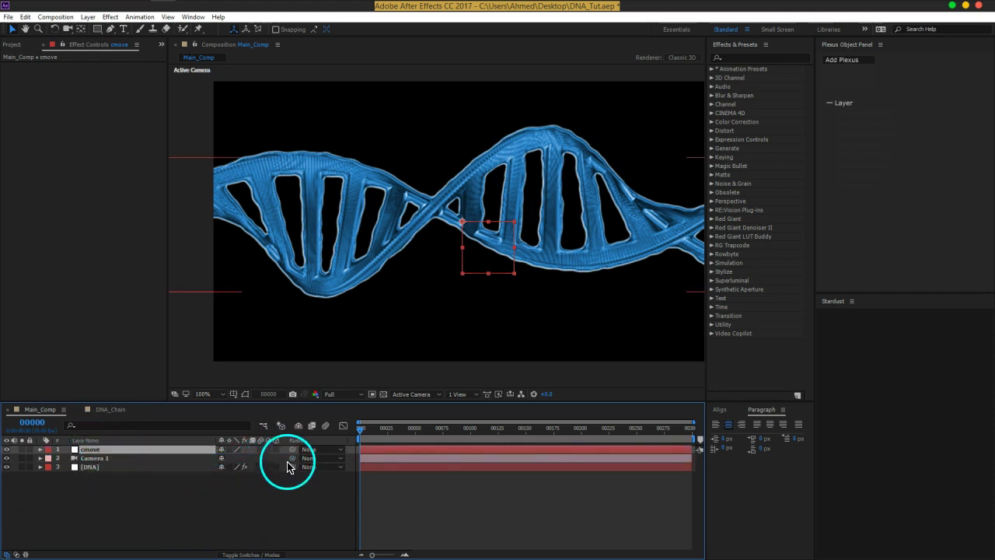
{"action": "left_click_drag", "start_coordinate": [292, 458], "coordinate": [101, 456]}
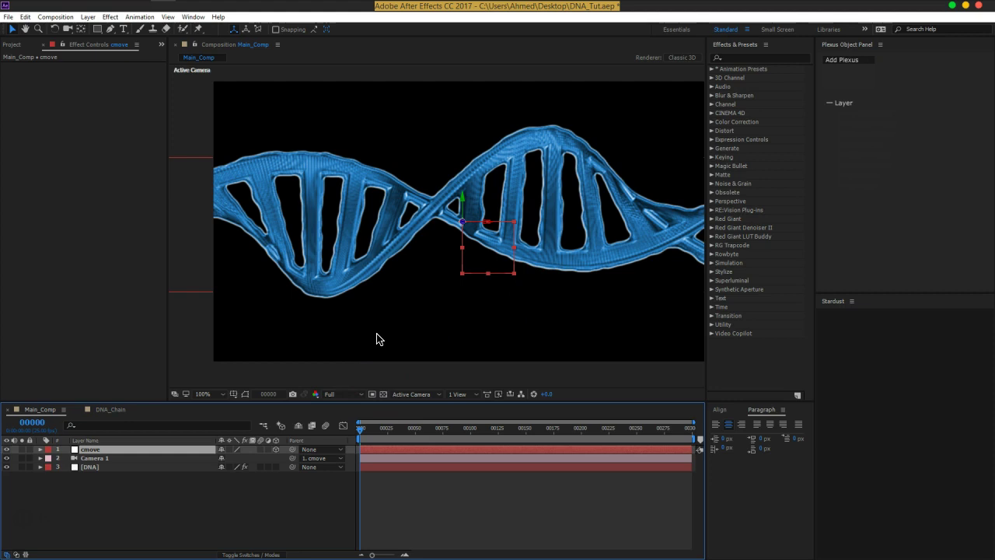
Step: Inspect the DNA layer's CC Ball Action settings, then reselect cmove
{"action": "left_click", "coordinate": [113, 466]}
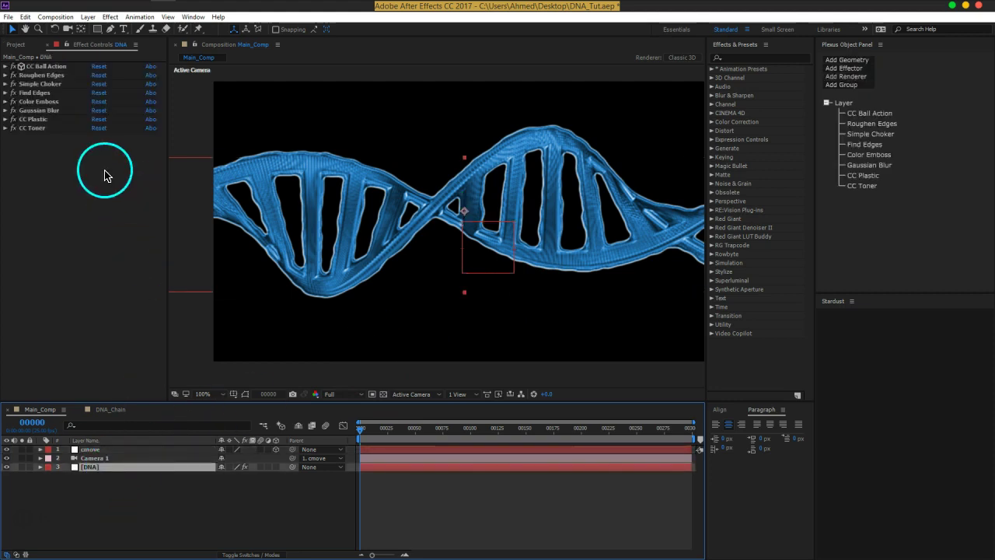
{"action": "left_click", "coordinate": [7, 68]}
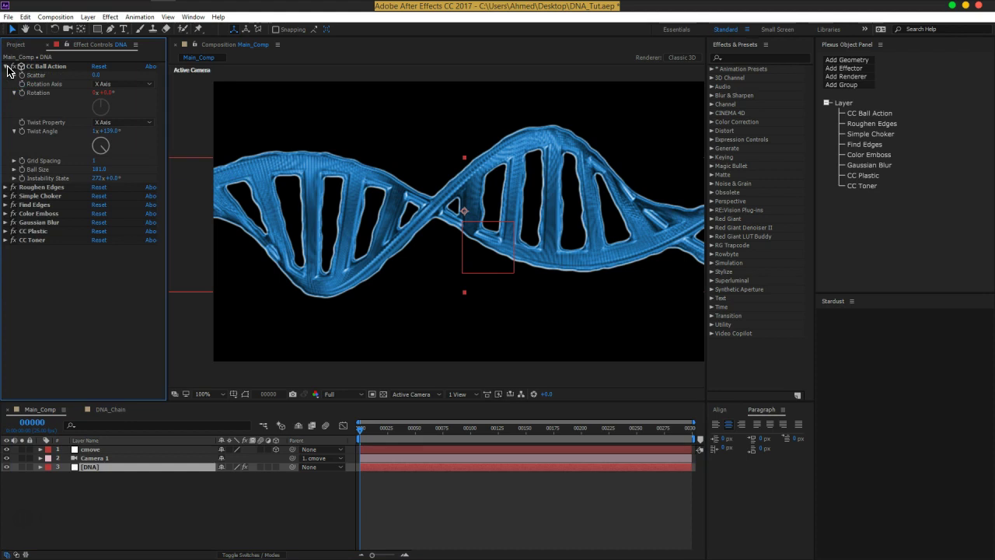
{"action": "left_click", "coordinate": [7, 67]}
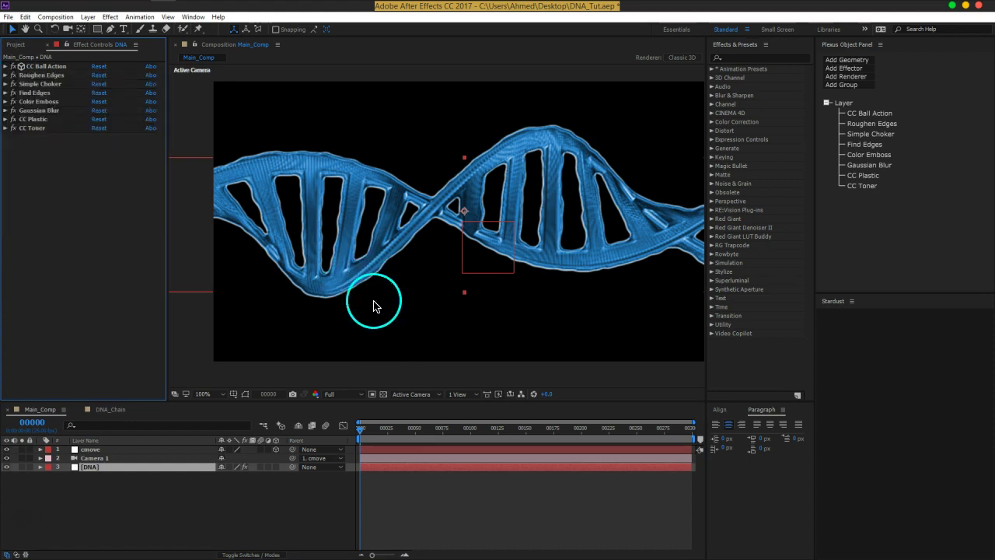
{"action": "left_click", "coordinate": [109, 449]}
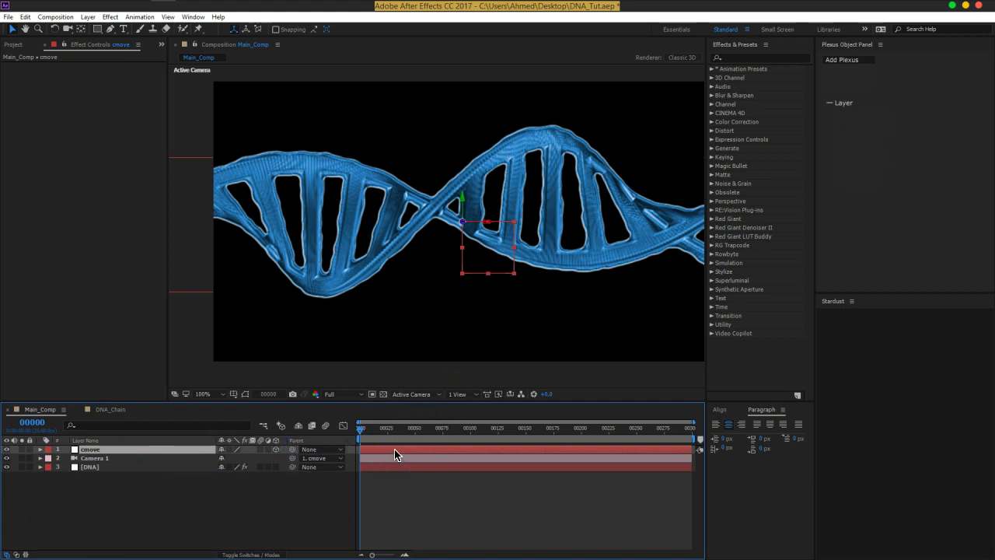
Step: Keyframe cmove's Z Rotation at −33° on the first frame
{"action": "key", "text": "r"}
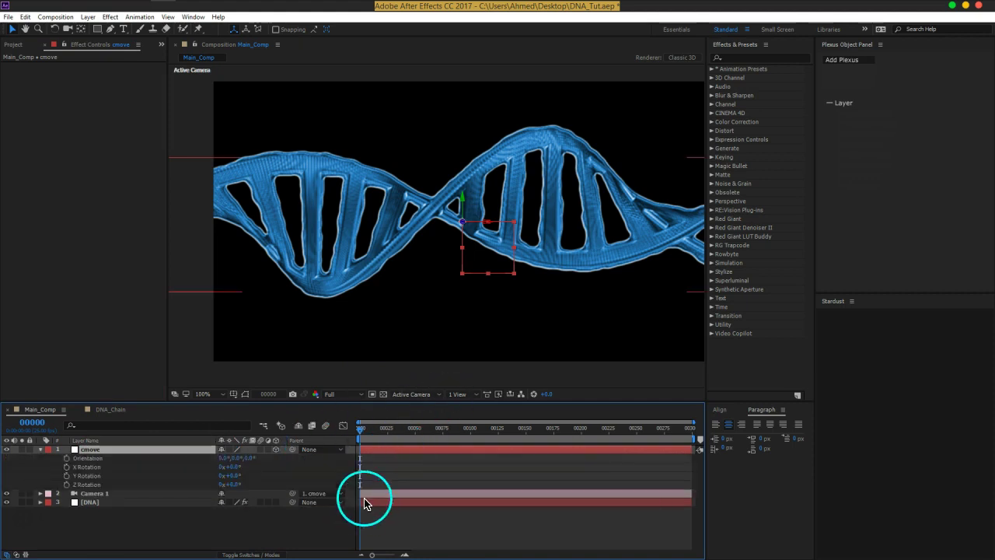
{"action": "mouse_move", "coordinate": [231, 484]}
{"action": "left_mouse_down"}
{"action": "mouse_move", "coordinate": [242, 484]}
{"action": "mouse_move", "coordinate": [214, 485]}
{"action": "left_mouse_up"}
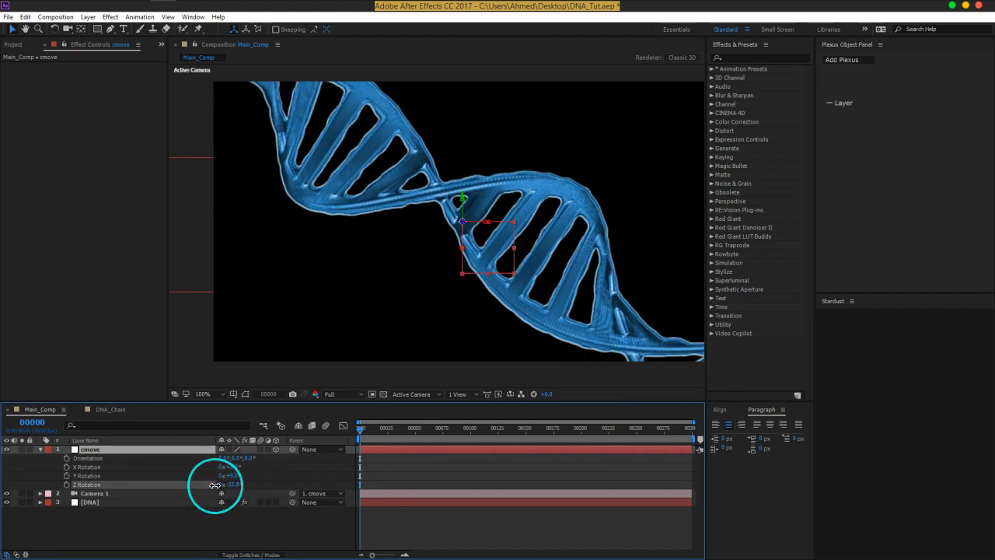
{"action": "left_click", "coordinate": [67, 484]}
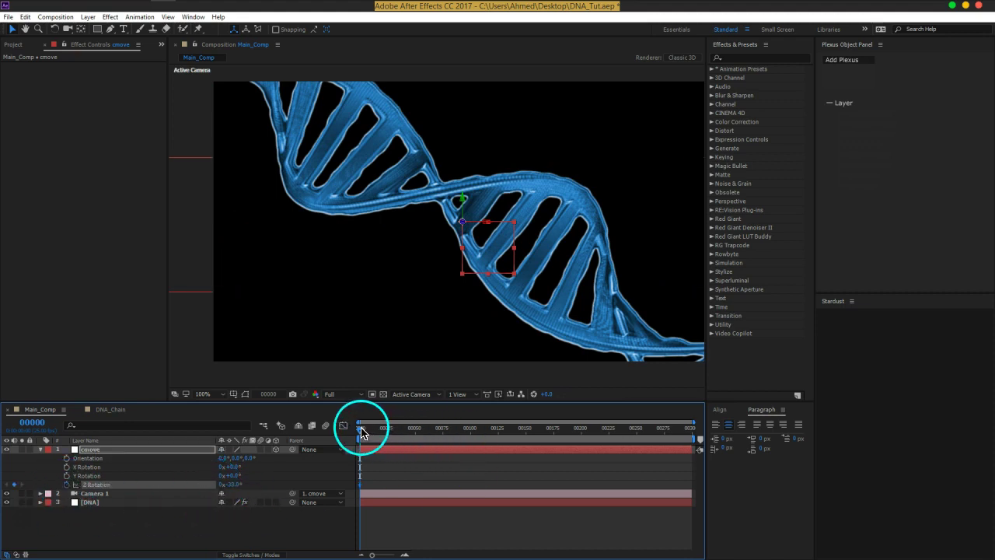
Step: On the last frame, set cmove's X Rotation to about 25°
{"action": "left_click_drag", "start_coordinate": [362, 432], "coordinate": [700, 441]}
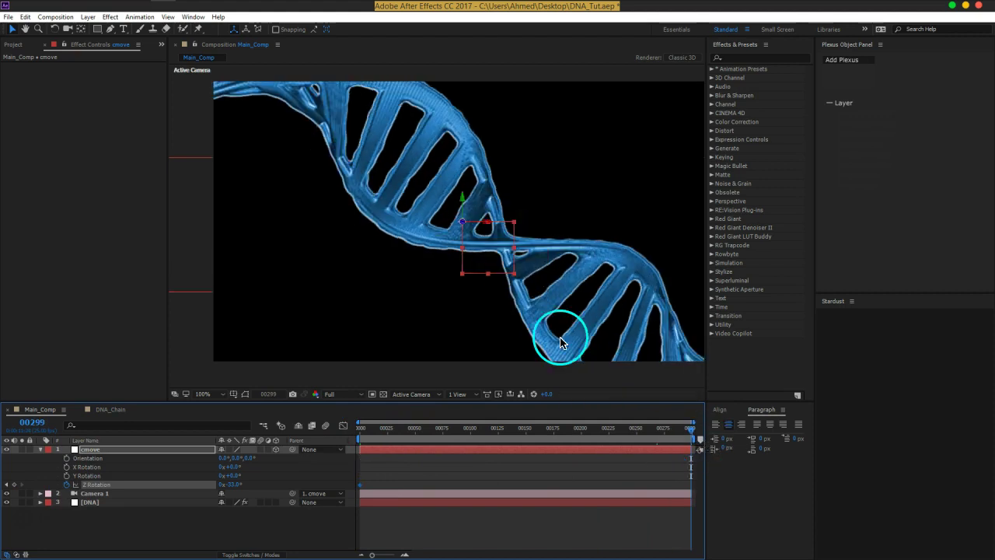
{"action": "mouse_move", "coordinate": [542, 241]}
{"action": "left_mouse_down"}
{"action": "mouse_move", "coordinate": [517, 290]}
{"action": "mouse_move", "coordinate": [528, 234]}
{"action": "left_mouse_up"}
{"action": "left_click", "coordinate": [264, 479]}
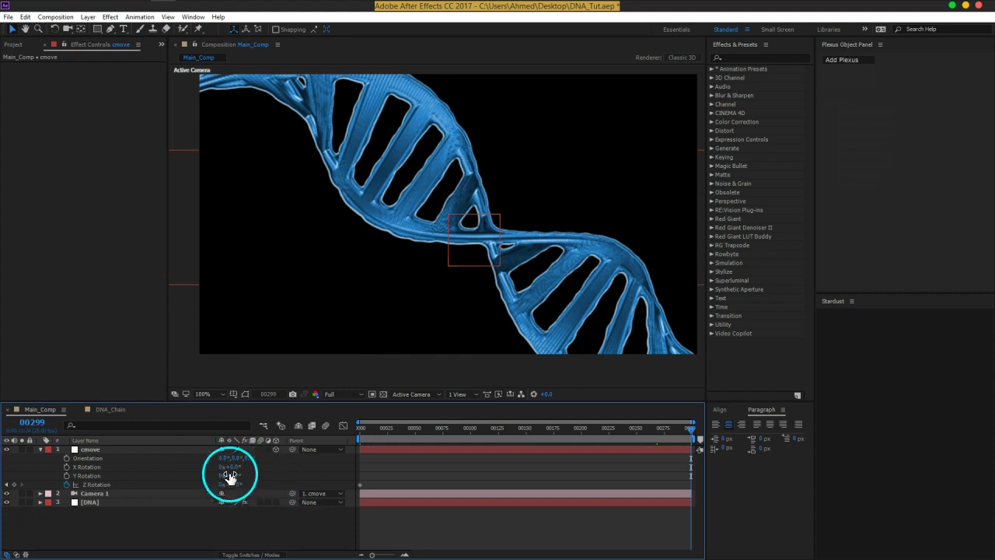
{"action": "left_click", "coordinate": [154, 451]}
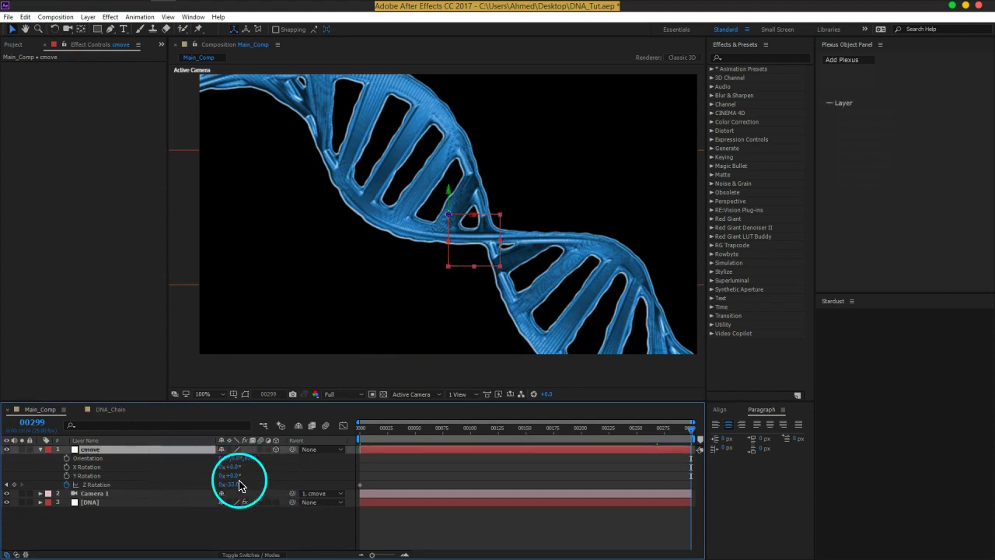
{"action": "mouse_move", "coordinate": [235, 468]}
{"action": "left_mouse_down"}
{"action": "mouse_move", "coordinate": [224, 471]}
{"action": "mouse_move", "coordinate": [247, 469]}
{"action": "left_mouse_up"}
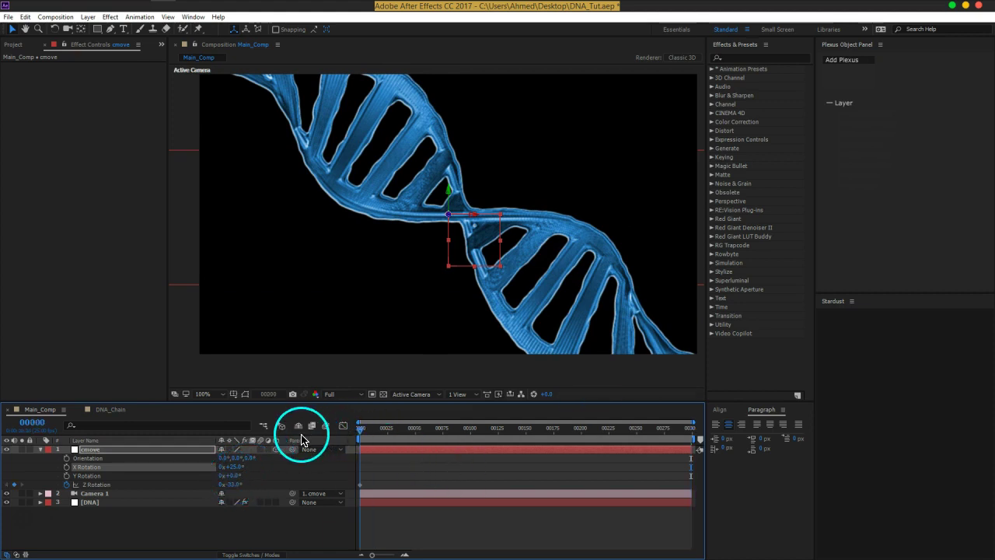
Step: Key X Rotation from 0° at frame 0 to 63° on the last frame
{"action": "key", "text": "Home"}
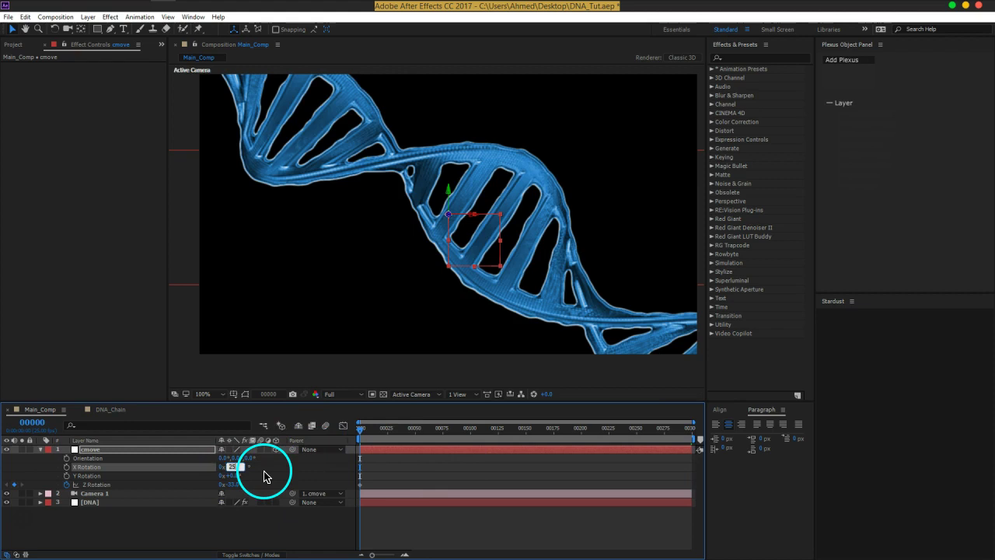
{"action": "type", "text": "0"}
{"action": "key", "text": "Return"}
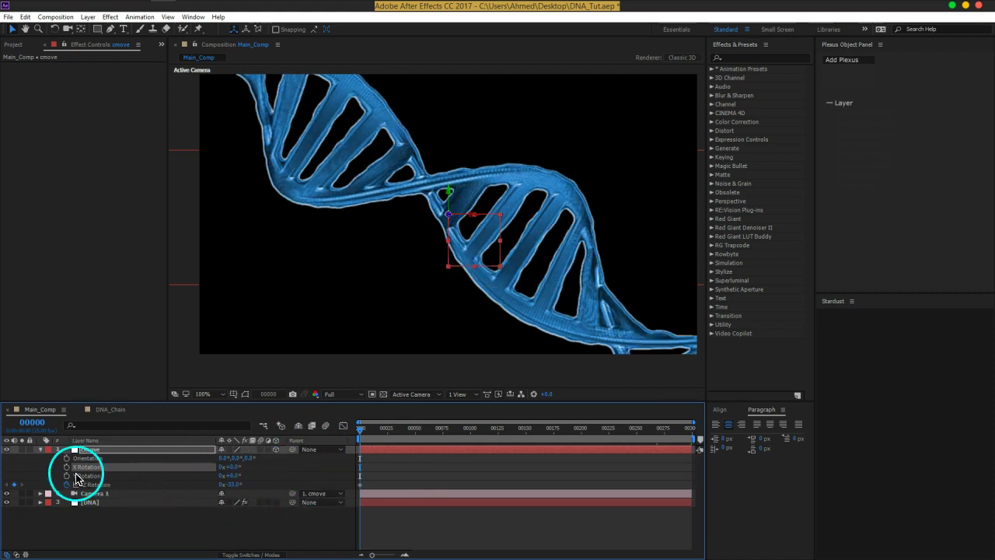
{"action": "left_click_drag", "start_coordinate": [362, 435], "coordinate": [738, 443]}
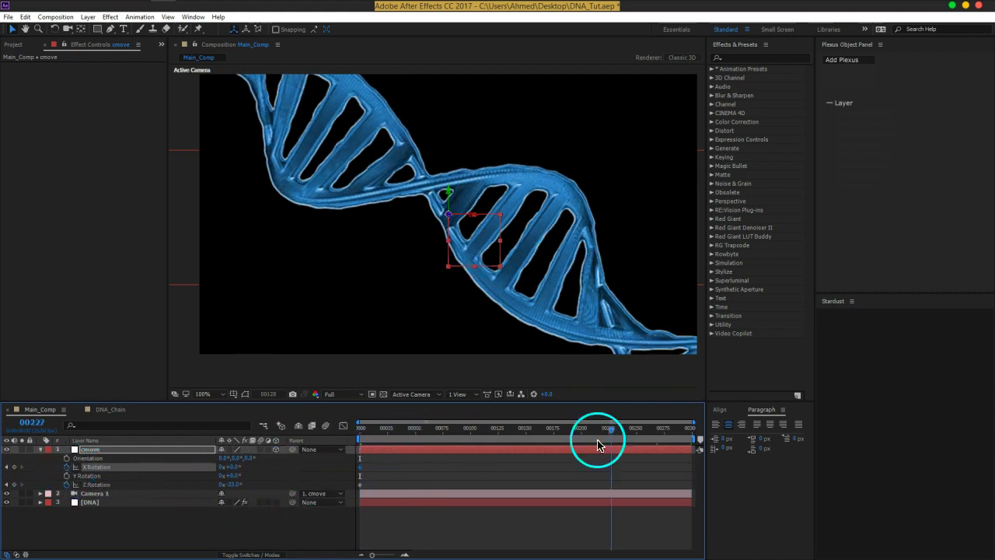
{"action": "left_click", "coordinate": [249, 482]}
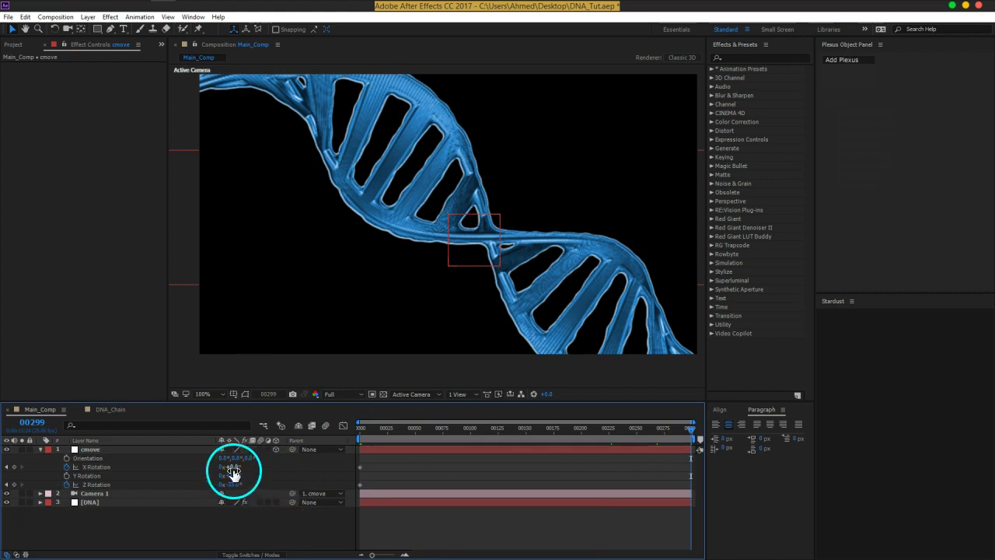
{"action": "left_click_drag", "start_coordinate": [233, 470], "coordinate": [238, 468]}
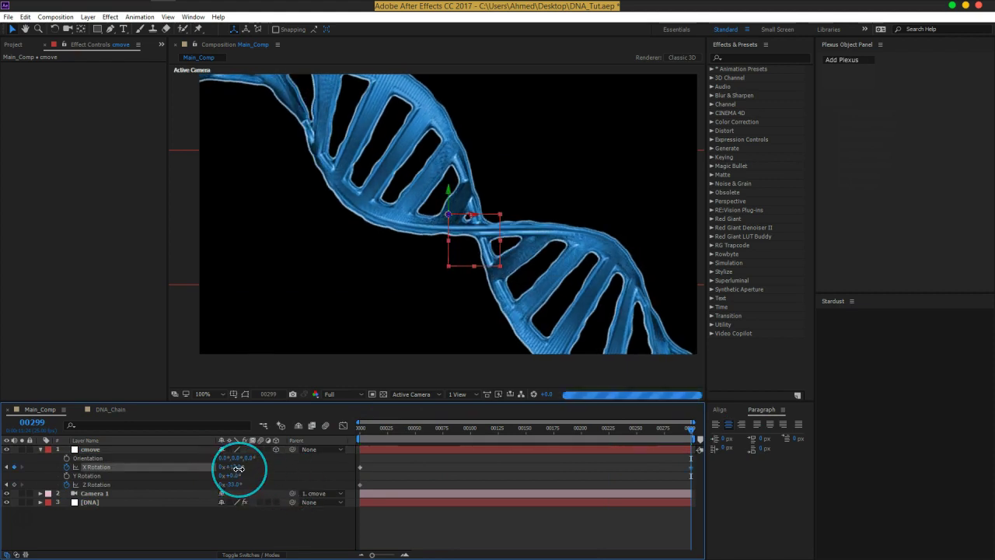
{"action": "left_click_drag", "start_coordinate": [245, 469], "coordinate": [265, 469]}
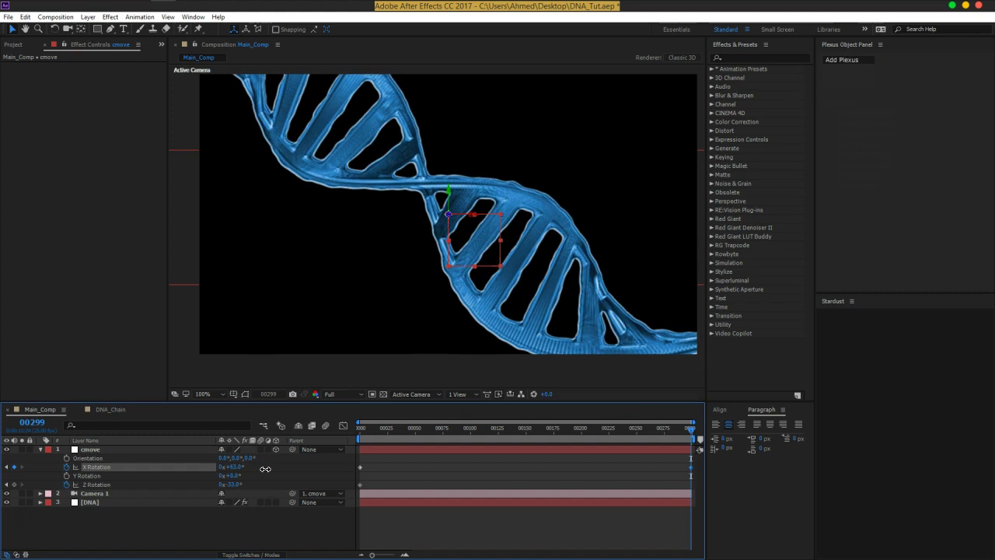
Step: Key Z Rotation at −35° on the last frame and preview the rotation
{"action": "left_click", "coordinate": [698, 436]}
{"action": "mouse_move", "coordinate": [691, 436]}
{"action": "left_mouse_down"}
{"action": "mouse_move", "coordinate": [656, 433]}
{"action": "mouse_move", "coordinate": [705, 424]}
{"action": "left_mouse_up"}
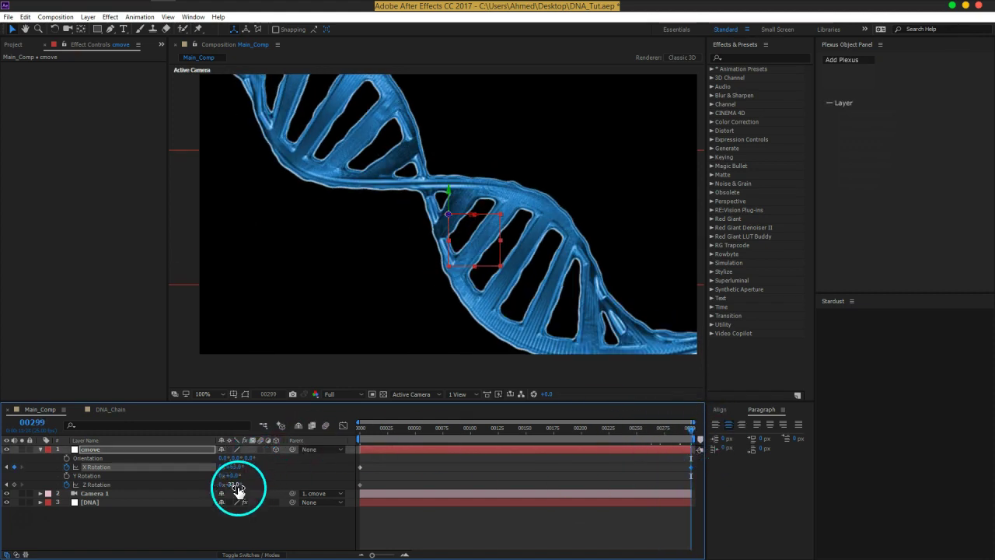
{"action": "left_click_drag", "start_coordinate": [235, 487], "coordinate": [233, 487]}
{"action": "mouse_move", "coordinate": [689, 428]}
{"action": "left_mouse_down"}
{"action": "mouse_move", "coordinate": [329, 443]}
{"action": "mouse_move", "coordinate": [748, 478]}
{"action": "left_mouse_up"}
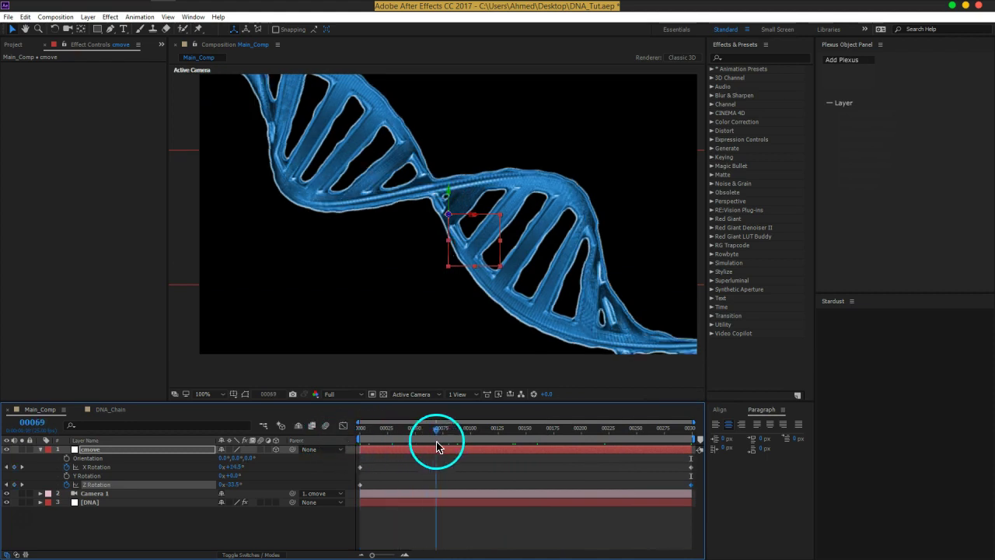
Step: Set cmove's Y Rotation to −22° on the last frame
{"action": "left_click", "coordinate": [192, 535]}
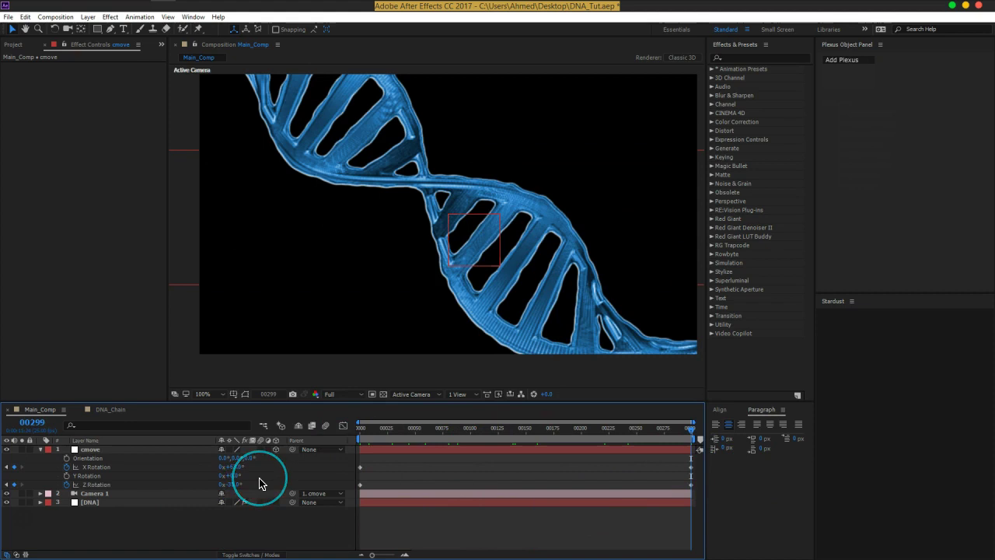
{"action": "left_click_drag", "start_coordinate": [236, 476], "coordinate": [234, 470]}
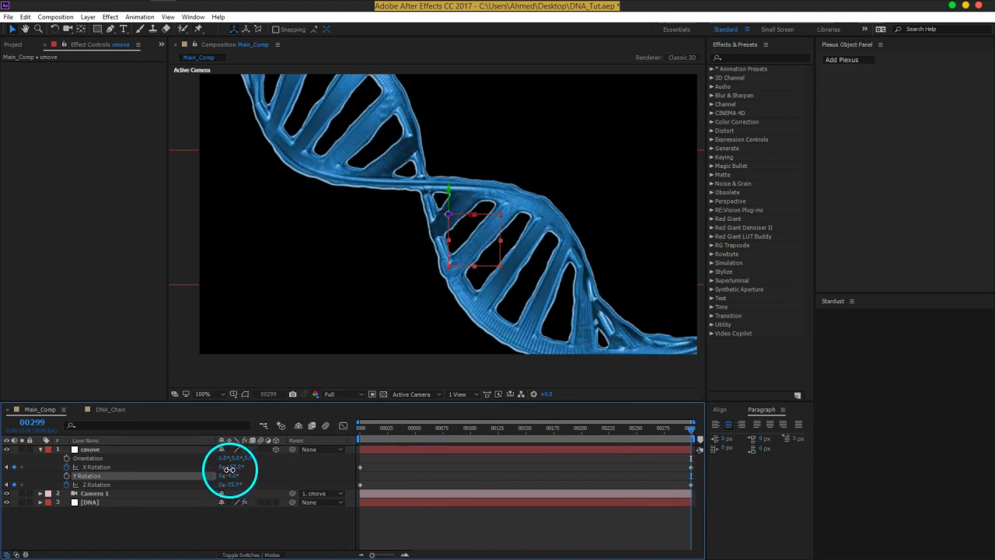
{"action": "left_click_drag", "start_coordinate": [234, 470], "coordinate": [233, 470]}
{"action": "left_click", "coordinate": [495, 258]}
{"action": "left_click_drag", "start_coordinate": [495, 259], "coordinate": [523, 267]}
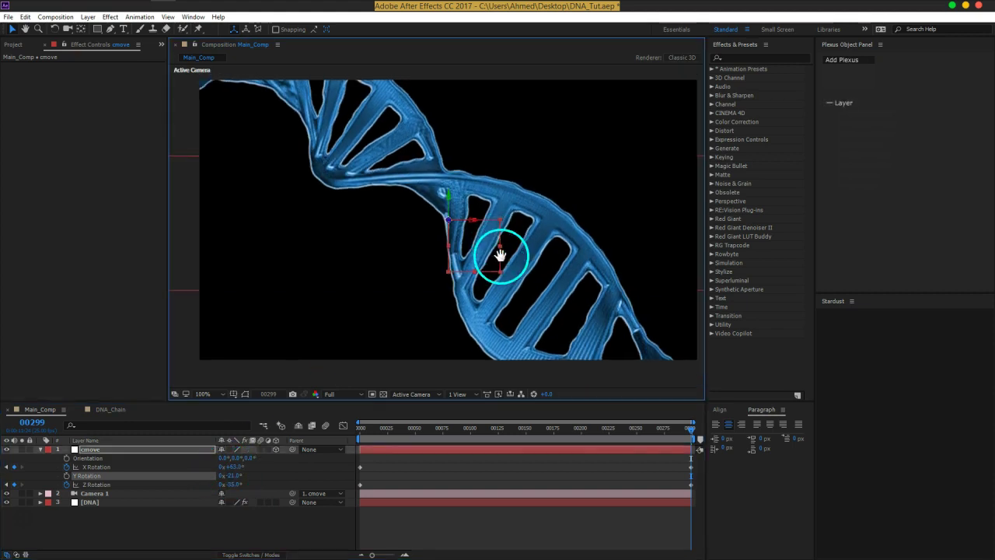
{"action": "left_click_drag", "start_coordinate": [233, 474], "coordinate": [236, 477]}
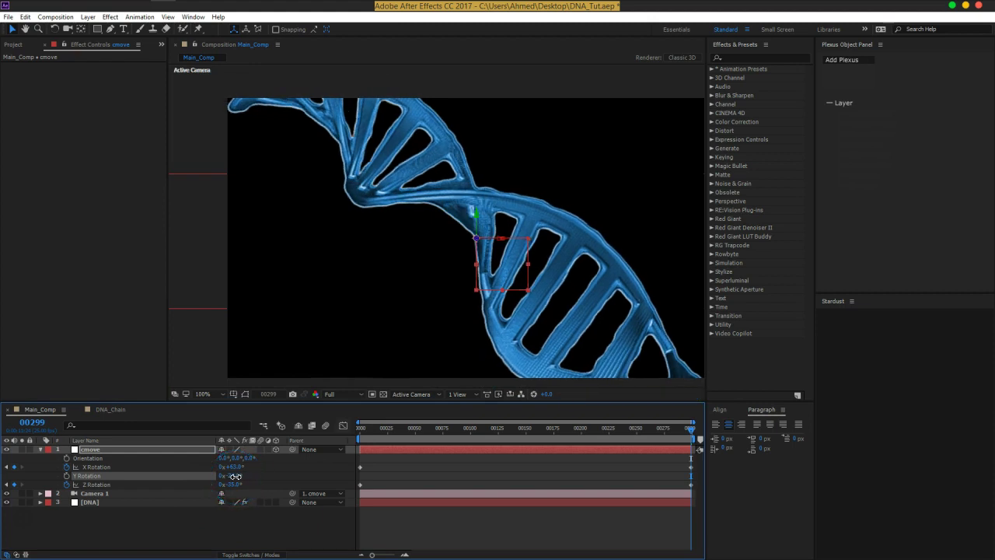
{"action": "left_click_drag", "start_coordinate": [235, 477], "coordinate": [236, 477]}
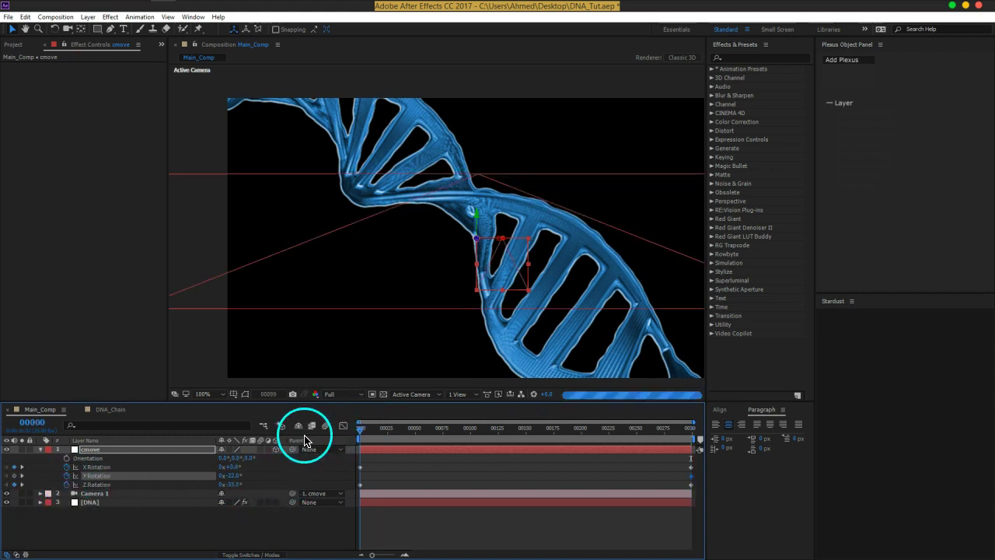
Step: Set cmove's Y Rotation to +9° at frame 0
{"action": "key", "text": "Home"}
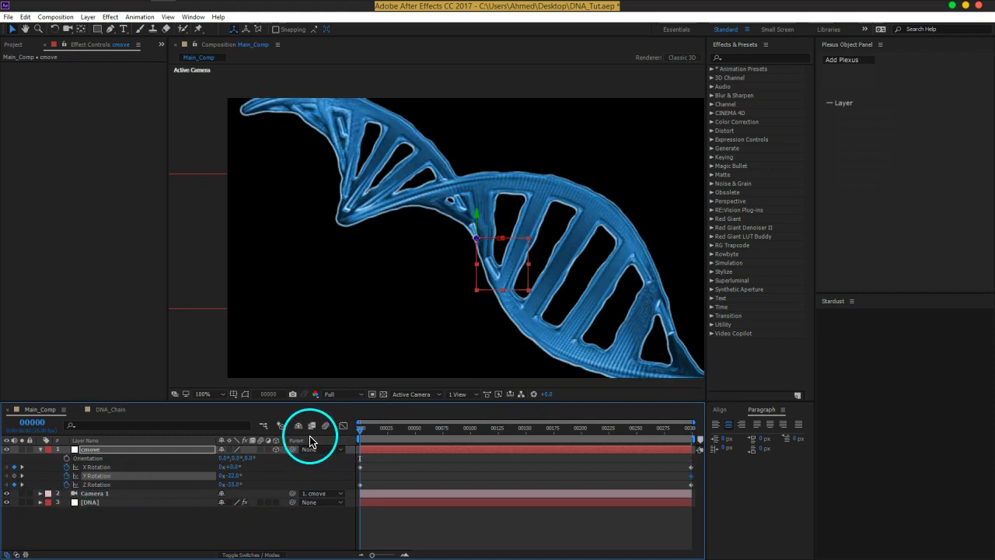
{"action": "left_click_drag", "start_coordinate": [233, 476], "coordinate": [257, 481]}
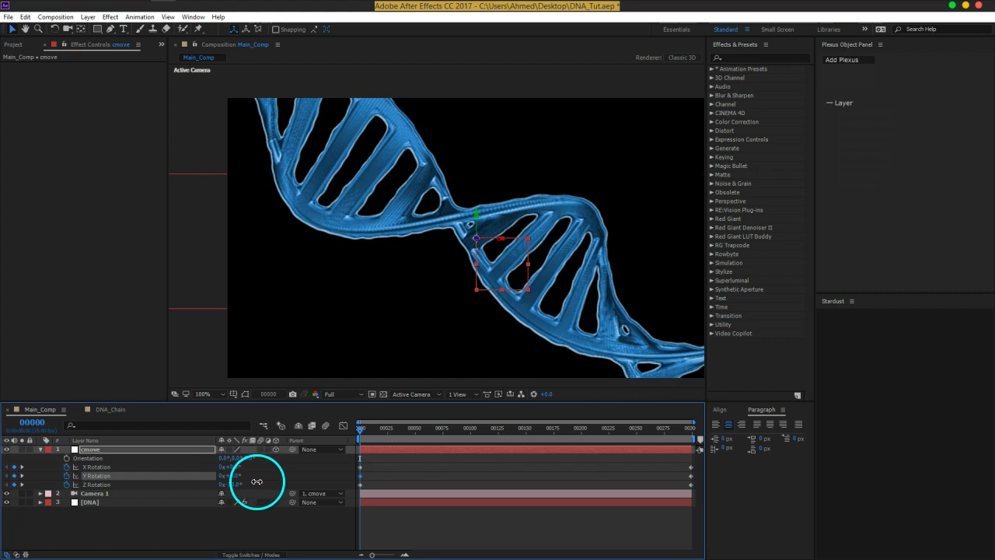
{"action": "left_click_drag", "start_coordinate": [532, 295], "coordinate": [509, 296]}
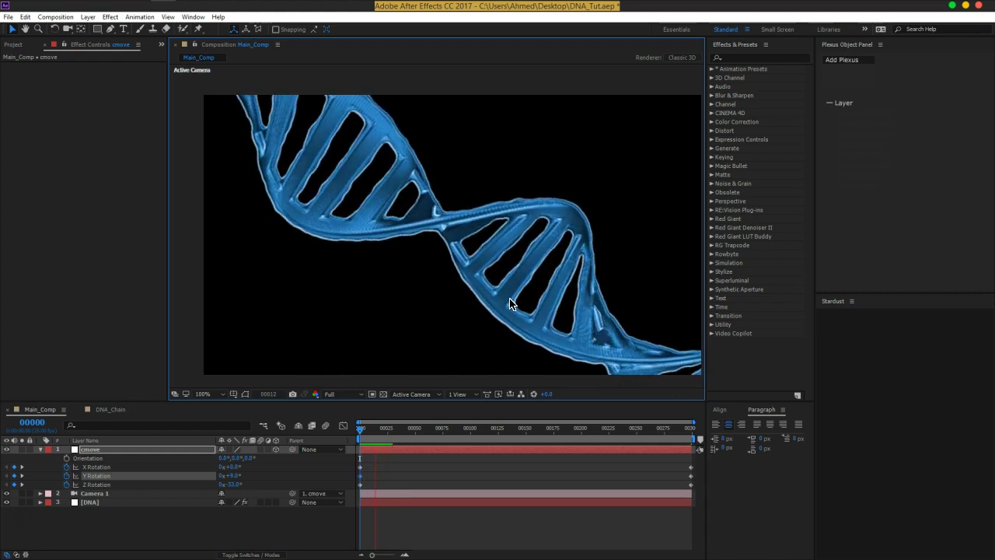
Step: Stop the preview, scrub to frame 265 and select the DNA layer
{"action": "key", "text": "space"}
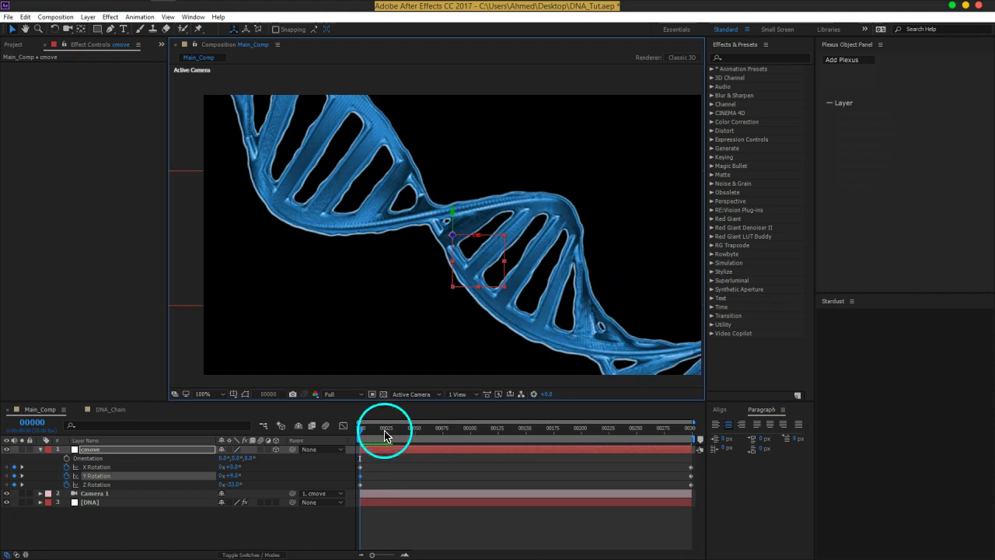
{"action": "left_click_drag", "start_coordinate": [362, 429], "coordinate": [655, 444]}
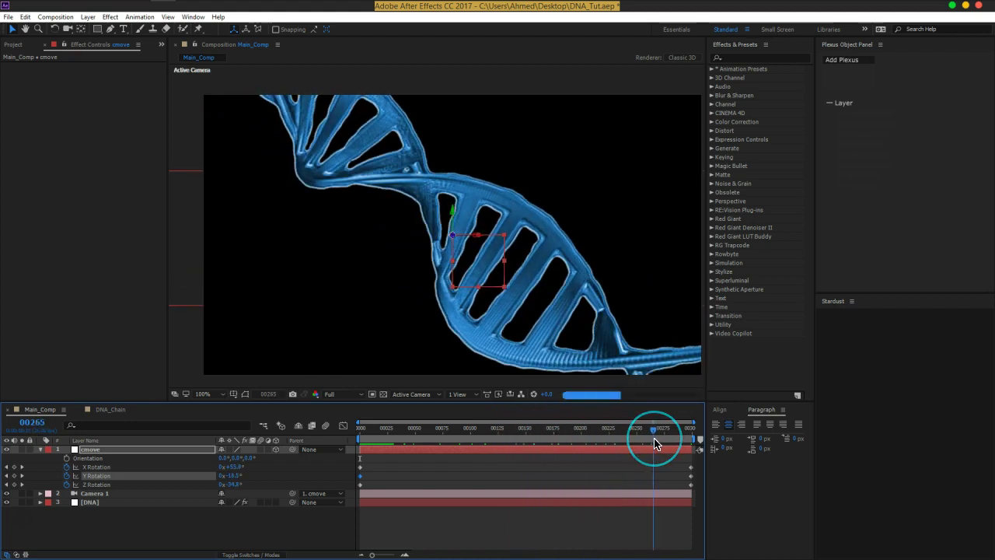
{"action": "left_click", "coordinate": [115, 502]}
Step: Set CC Ball Action Ball Size to 109.0
{"action": "left_click", "coordinate": [6, 66]}
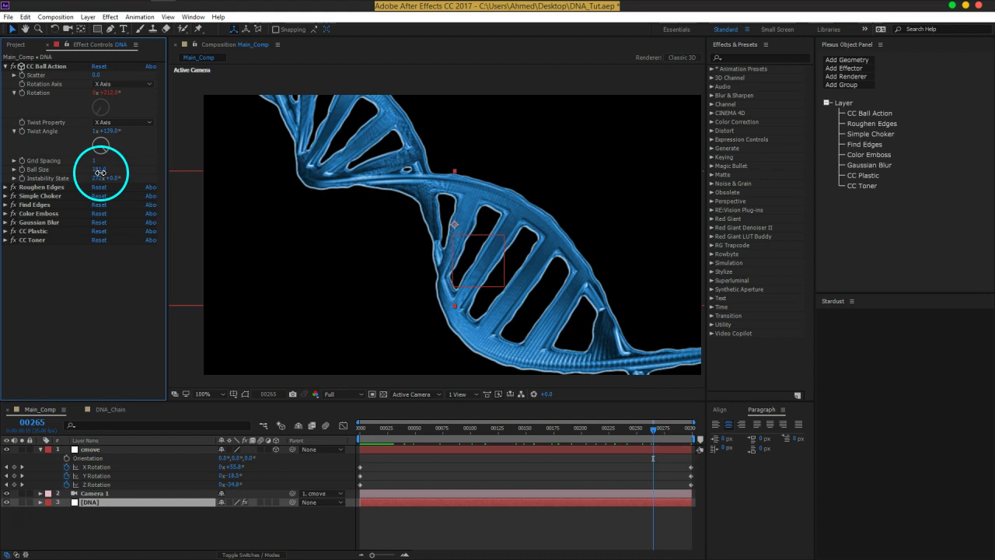
{"action": "left_click_drag", "start_coordinate": [101, 173], "coordinate": [84, 175]}
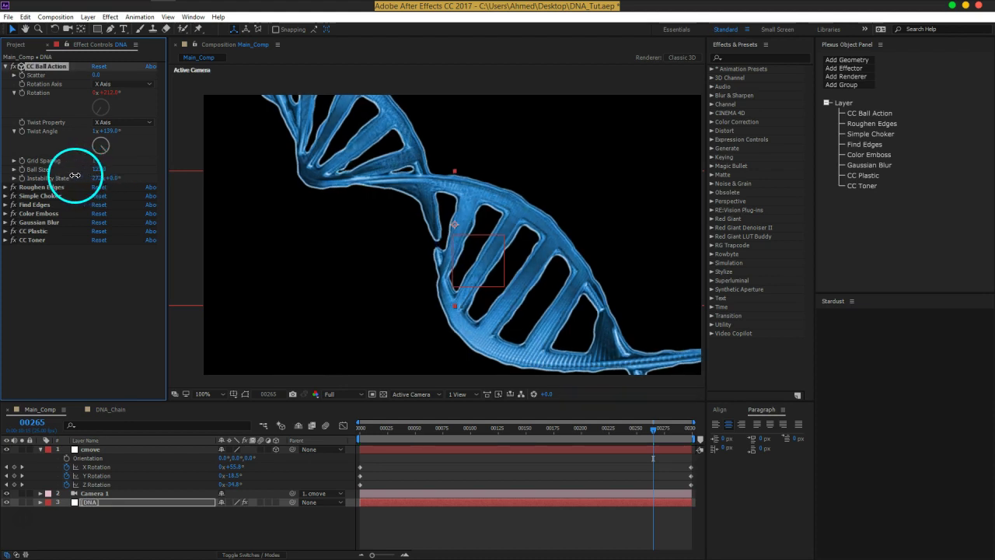
{"action": "left_click_drag", "start_coordinate": [74, 174], "coordinate": [15, 200]}
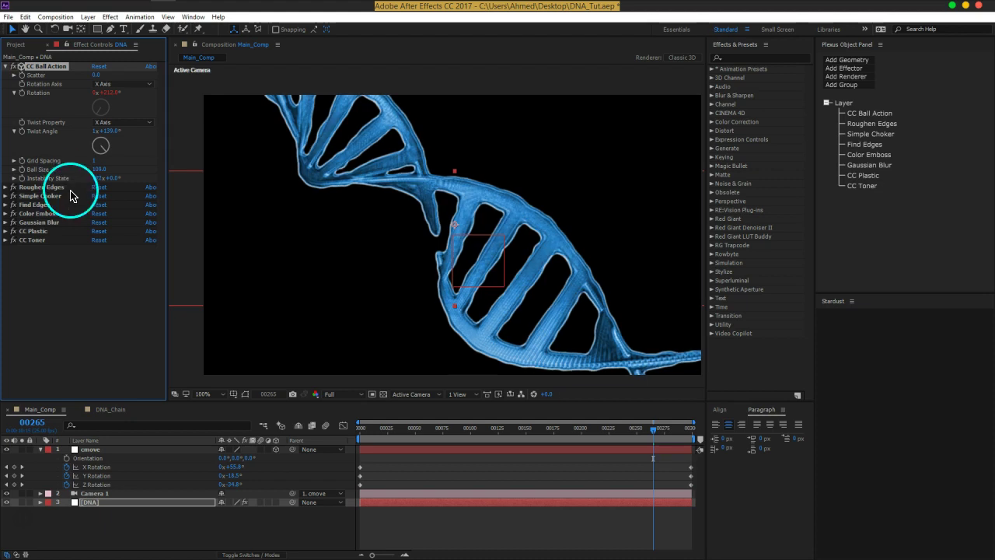
Step: Set Roughen Edges Border 7.50, Edge Sharpness 7.69 and Scale 168.0
{"action": "left_click", "coordinate": [5, 189]}
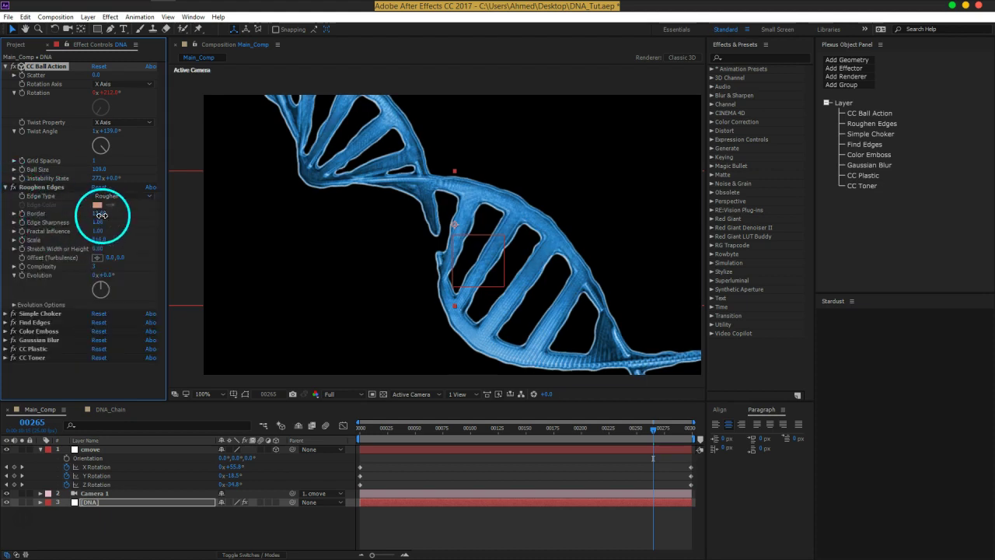
{"action": "left_click_drag", "start_coordinate": [83, 219], "coordinate": [74, 220]}
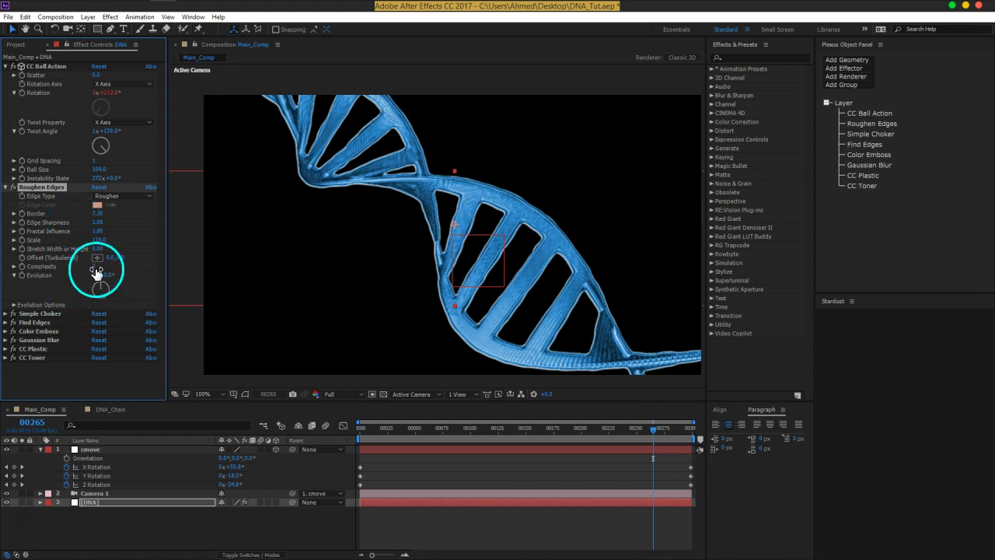
{"action": "left_click_drag", "start_coordinate": [98, 266], "coordinate": [149, 269]}
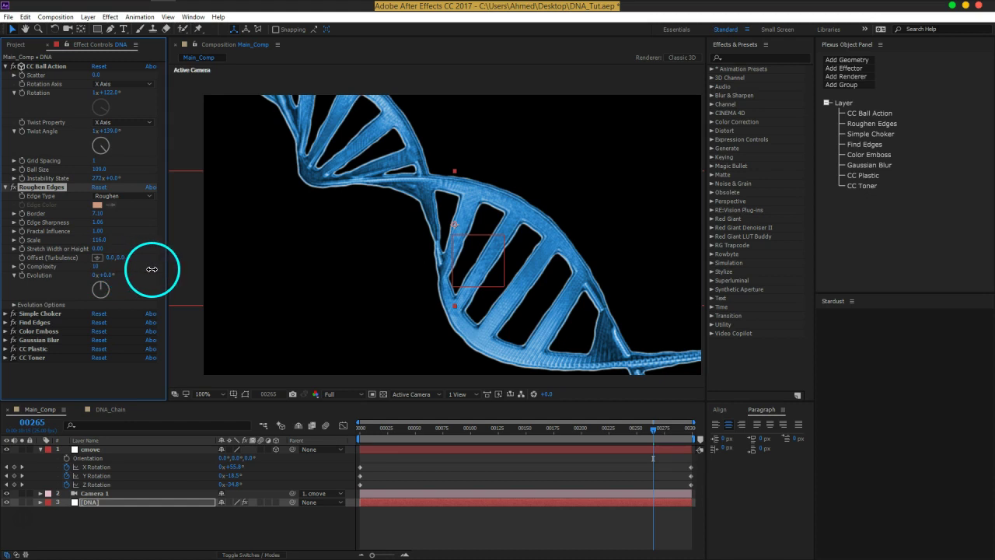
{"action": "left_click_drag", "start_coordinate": [98, 222], "coordinate": [235, 228]}
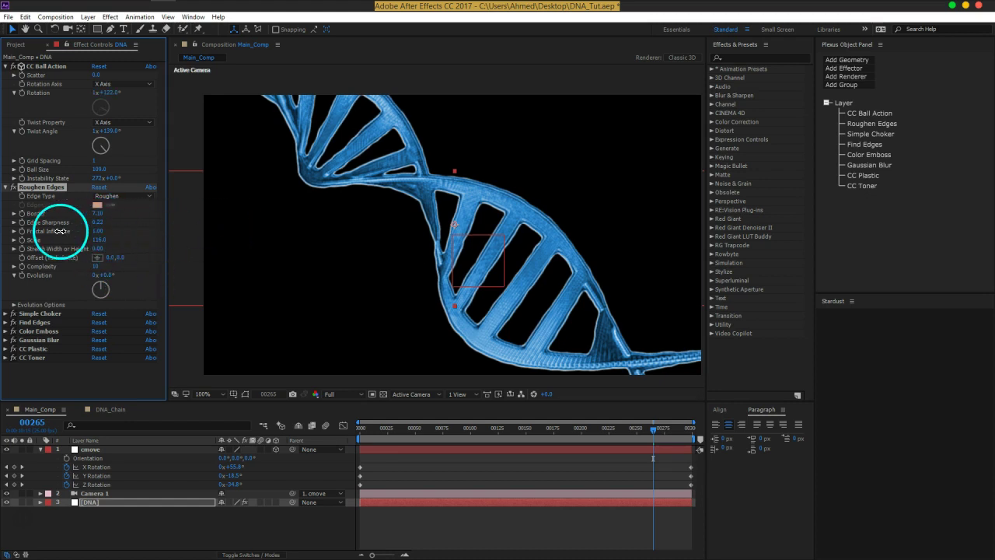
{"action": "mouse_move", "coordinate": [235, 227]}
{"action": "left_mouse_down"}
{"action": "mouse_move", "coordinate": [372, 228]}
{"action": "mouse_move", "coordinate": [99, 241]}
{"action": "left_mouse_up"}
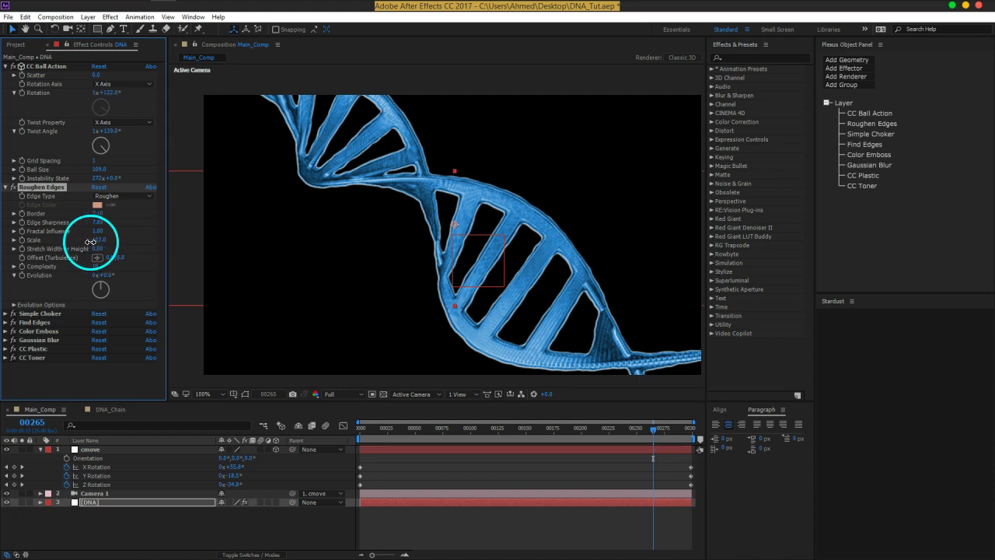
{"action": "mouse_move", "coordinate": [99, 242]}
{"action": "left_mouse_down"}
{"action": "mouse_move", "coordinate": [73, 242]}
{"action": "mouse_move", "coordinate": [175, 244]}
{"action": "mouse_move", "coordinate": [138, 248]}
{"action": "left_mouse_up"}
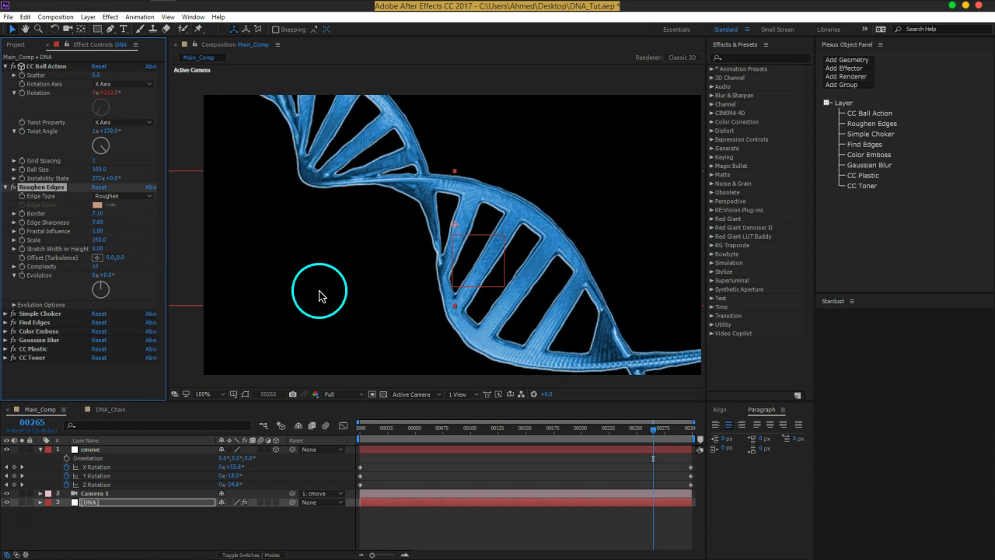
Step: Set Simple Choker's Choke Matte to −7.30, starting from a typed −0.1
{"action": "left_click", "coordinate": [6, 314]}
{"action": "left_click", "coordinate": [99, 331]}
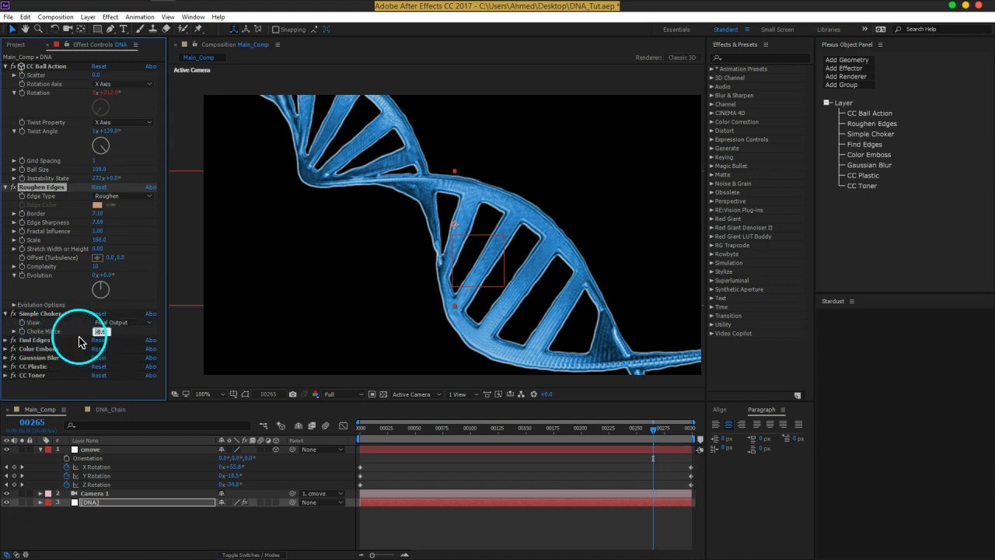
{"action": "type", "text": "-0.1"}
{"action": "key", "text": "Return"}
{"action": "left_click_drag", "start_coordinate": [112, 336], "coordinate": [108, 337]}
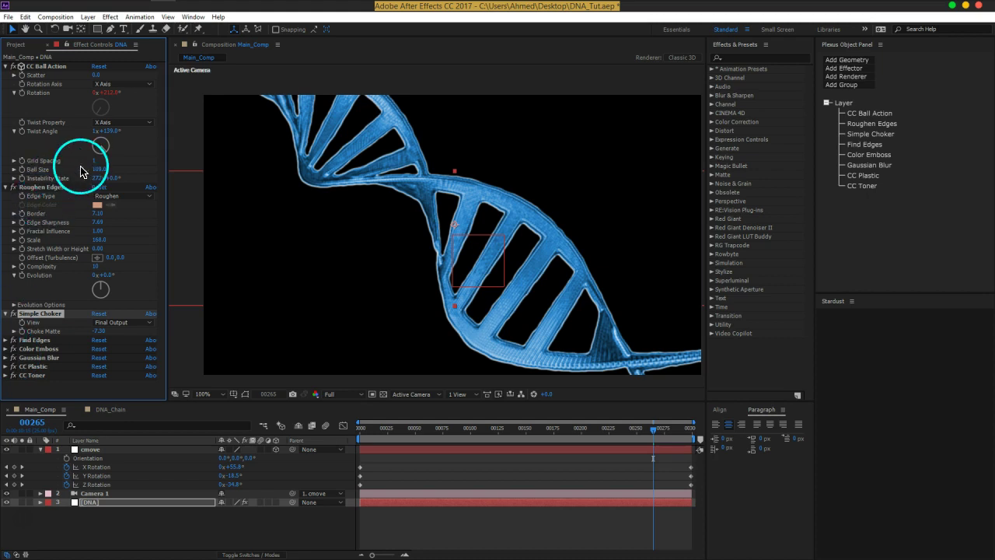
Step: Raise CC Ball Action Ball Size to 134.0
{"action": "mouse_move", "coordinate": [99, 169]}
{"action": "left_mouse_down"}
{"action": "mouse_move", "coordinate": [92, 172]}
{"action": "mouse_move", "coordinate": [118, 174]}
{"action": "left_mouse_up"}
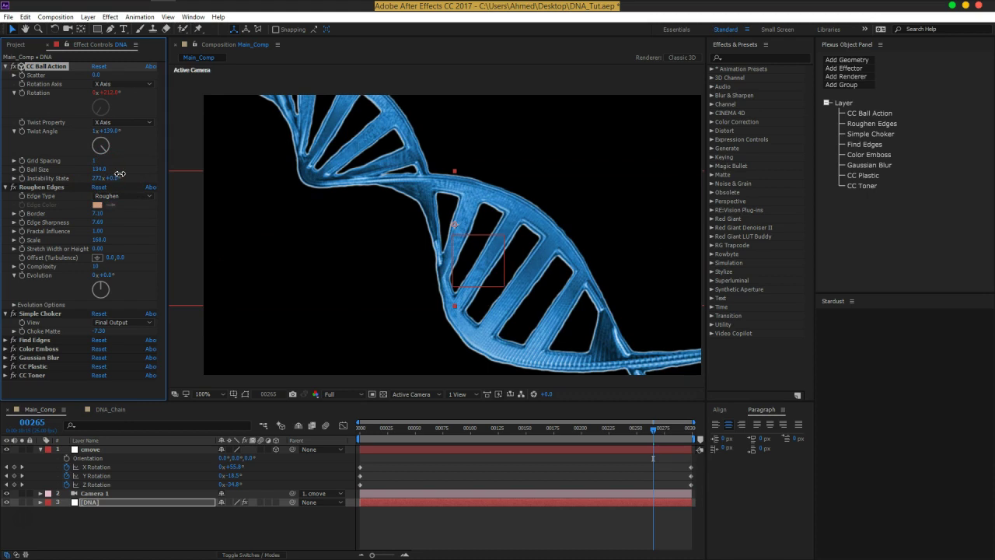
{"action": "left_click_drag", "start_coordinate": [99, 168], "coordinate": [93, 164]}
{"action": "type", "text": "8"}
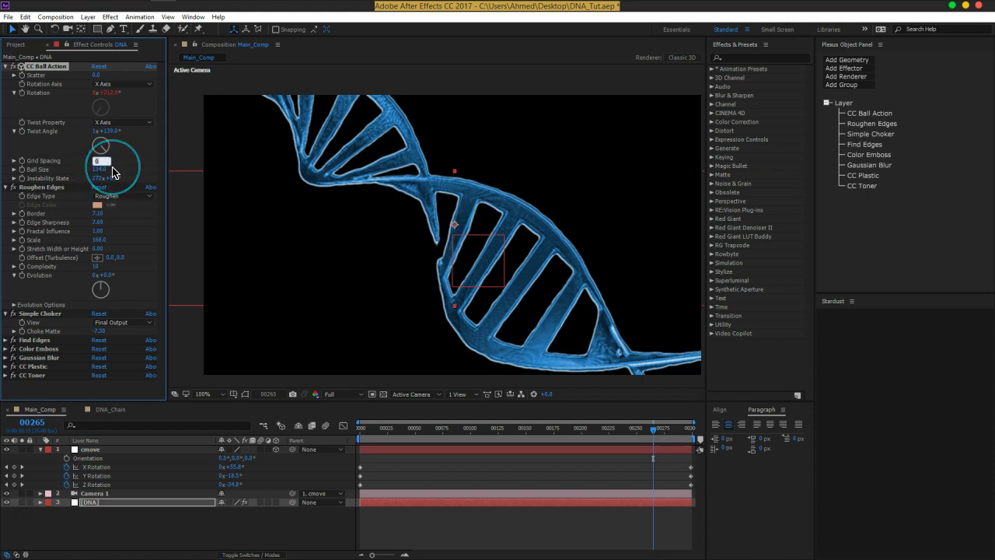
{"action": "key", "text": "Return"}
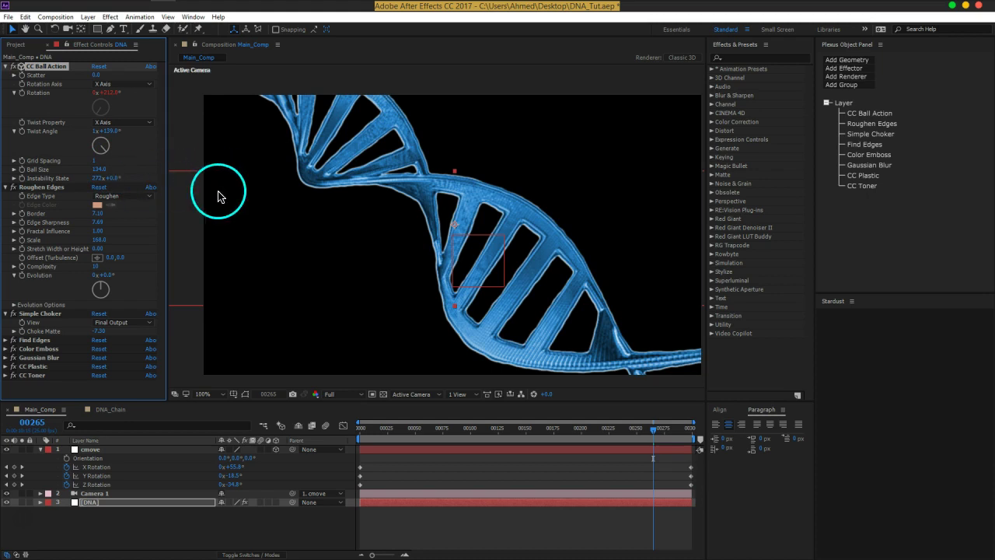
Step: At frame 77, set Roughen Edges Evolution to 0x-1.0° and Stretch Width or Height to -0.10
{"action": "left_click_drag", "start_coordinate": [650, 437], "coordinate": [446, 444]}
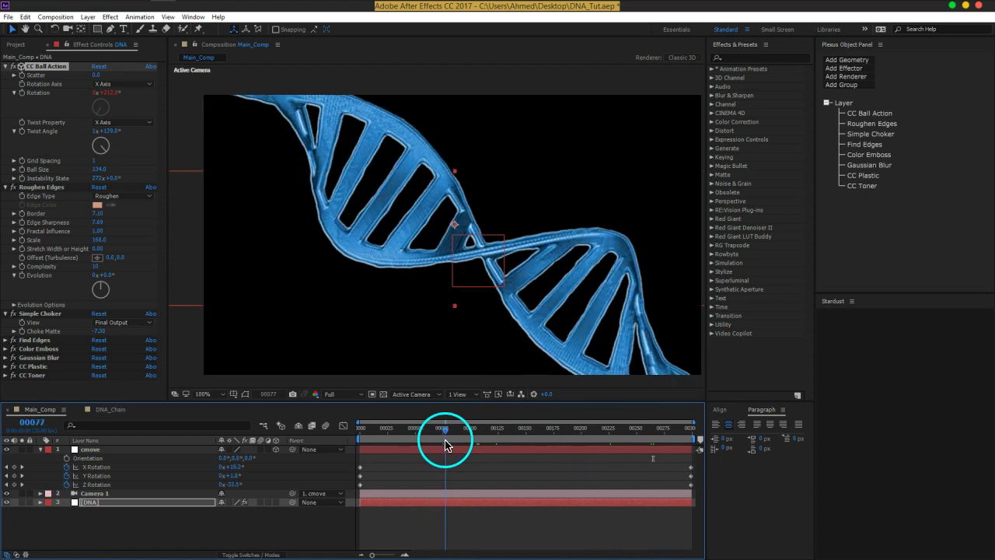
{"action": "mouse_move", "coordinate": [105, 277]}
{"action": "left_mouse_down"}
{"action": "mouse_move", "coordinate": [126, 275]}
{"action": "mouse_move", "coordinate": [77, 280]}
{"action": "mouse_move", "coordinate": [124, 280]}
{"action": "mouse_move", "coordinate": [108, 276]}
{"action": "mouse_move", "coordinate": [117, 269]}
{"action": "left_mouse_up"}
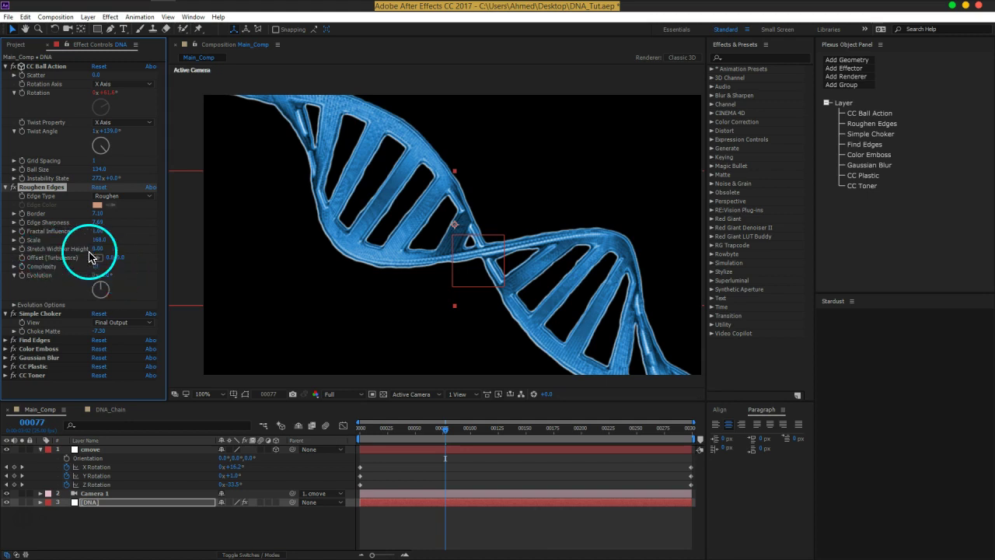
{"action": "left_click_drag", "start_coordinate": [95, 253], "coordinate": [96, 253]}
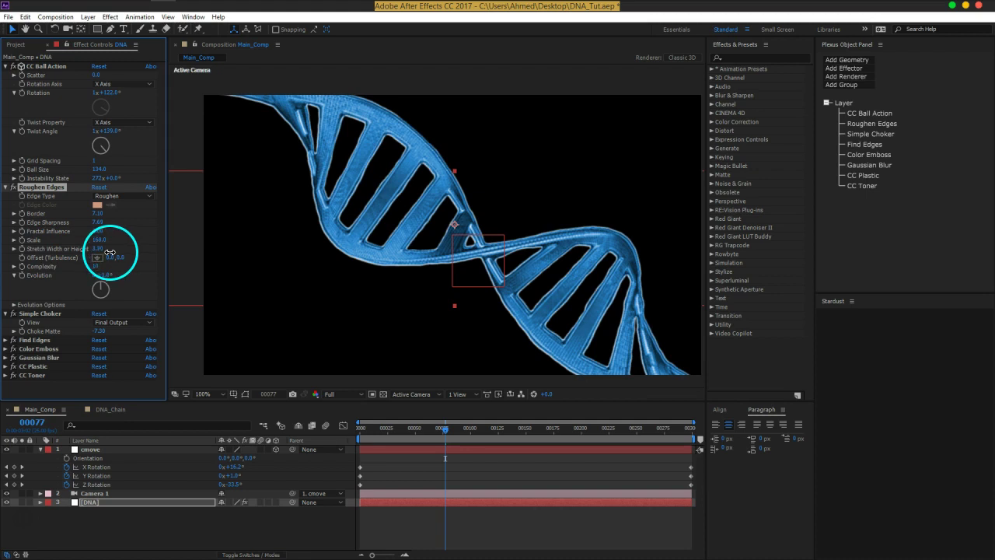
{"action": "left_click", "coordinate": [40, 449]}
Step: Duplicate the DNA layer and delete Gaussian Blur from the copy
{"action": "left_click", "coordinate": [143, 470]}
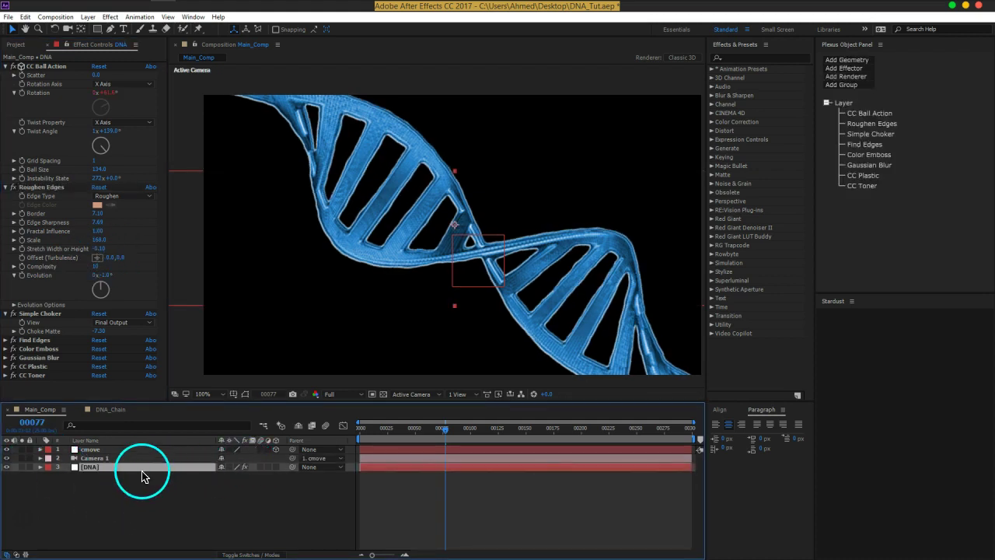
{"action": "key", "text": "ctrl+d"}
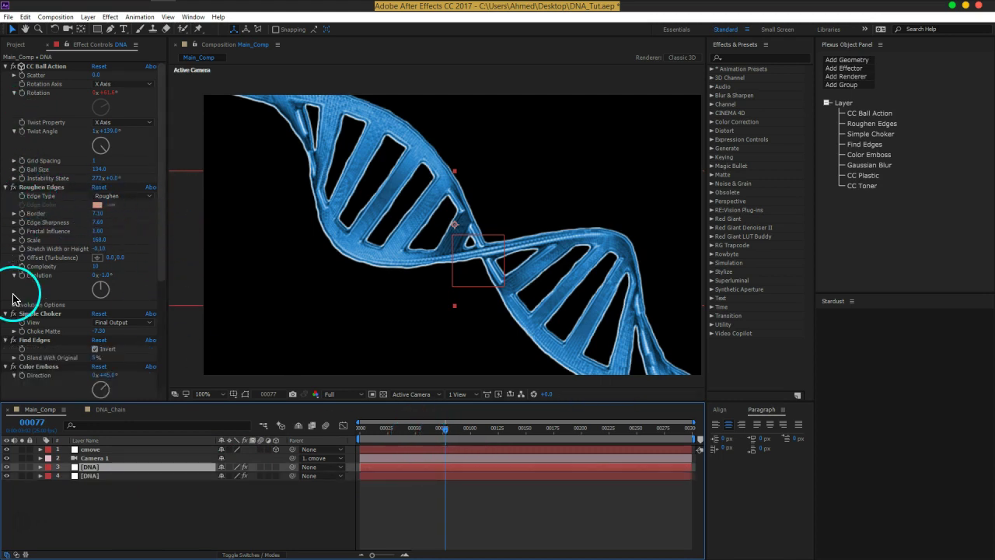
{"action": "scroll", "coordinate": [13, 299], "scroll_direction": "down", "scroll_amount": 5}
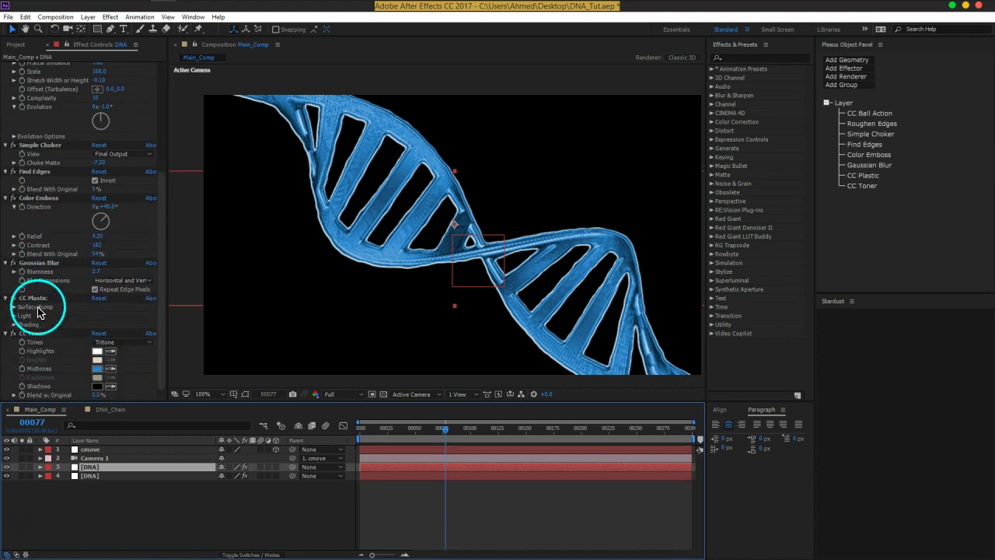
{"action": "left_click", "coordinate": [34, 263]}
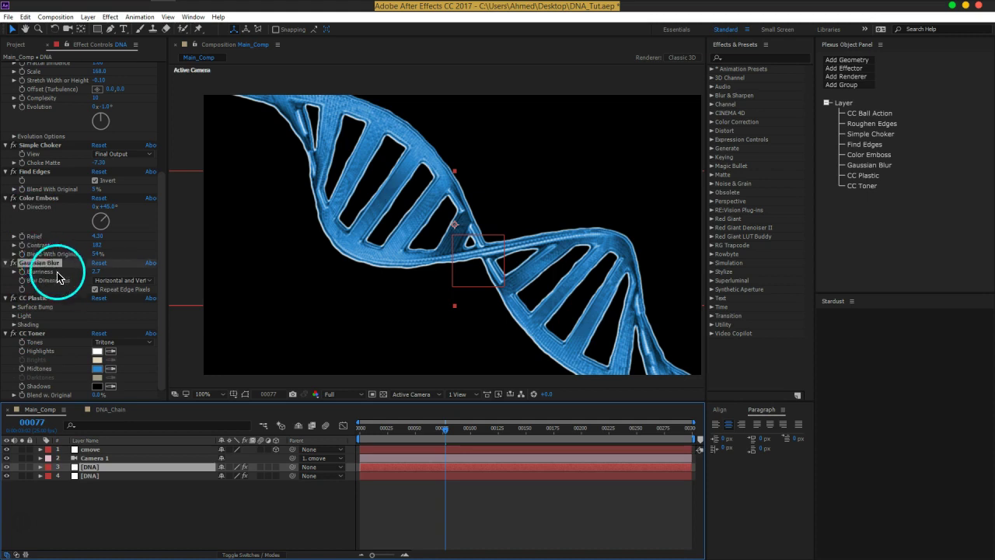
{"action": "key", "text": "Delete"}
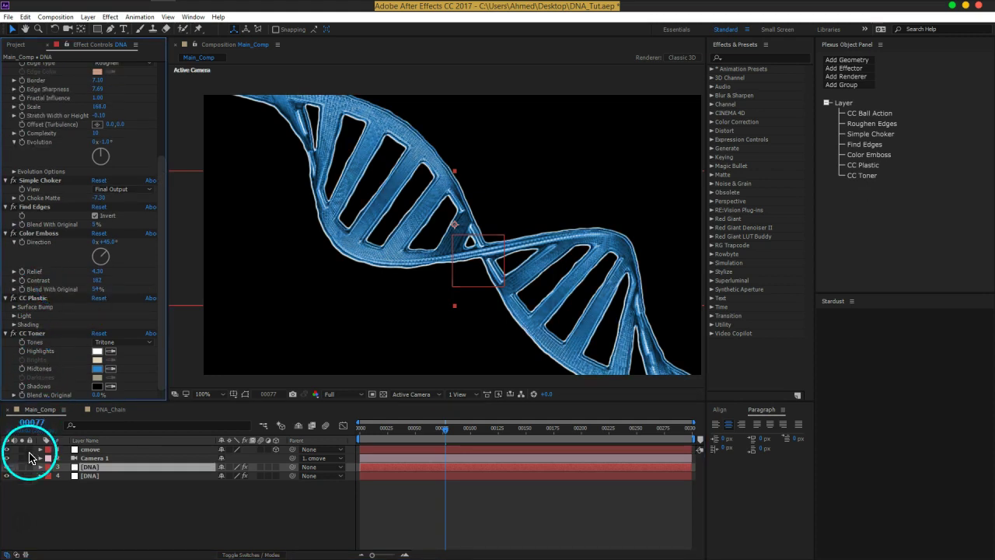
Step: Solo the top DNA copy and remove its Color Emboss effect
{"action": "left_click", "coordinate": [22, 466]}
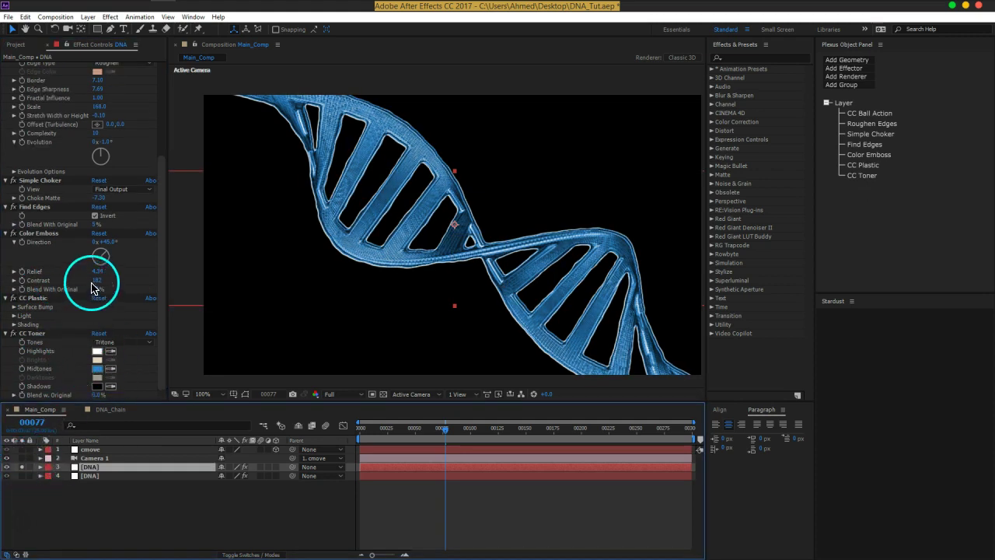
{"action": "left_click", "coordinate": [41, 233]}
{"action": "key", "text": "Delete"}
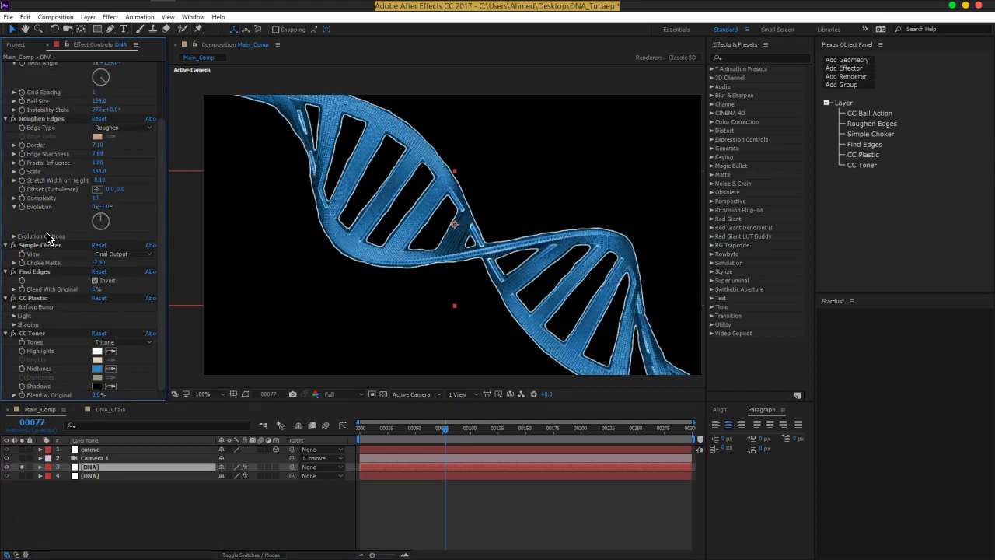
Step: Set CC Ball Action Ball Size to 42 and tighten the Grid Spacing
{"action": "mouse_move", "coordinate": [53, 250]}
{"action": "left_mouse_down"}
{"action": "mouse_move", "coordinate": [55, 277]}
{"action": "mouse_move", "coordinate": [53, 171]}
{"action": "mouse_move", "coordinate": [105, 162]}
{"action": "left_mouse_up"}
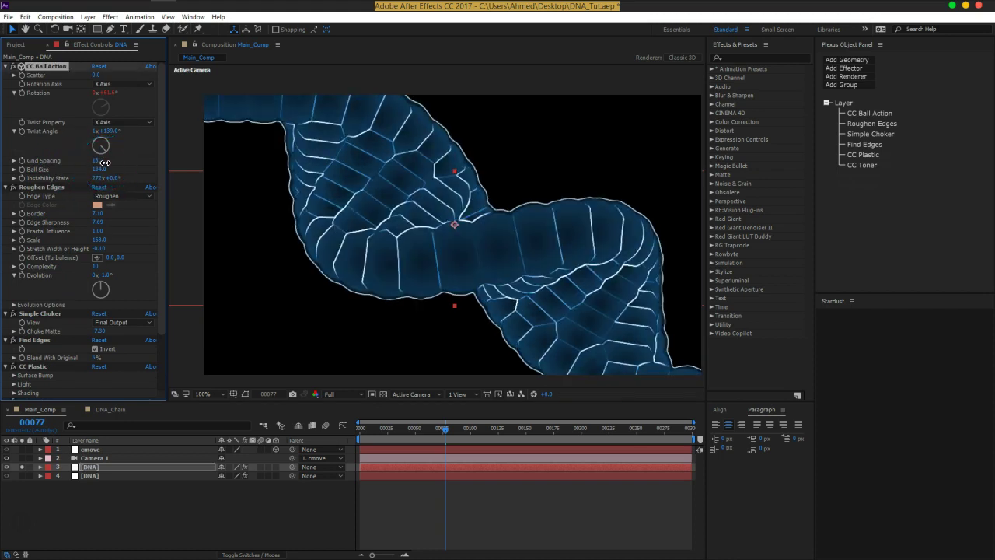
{"action": "left_click", "coordinate": [100, 169]}
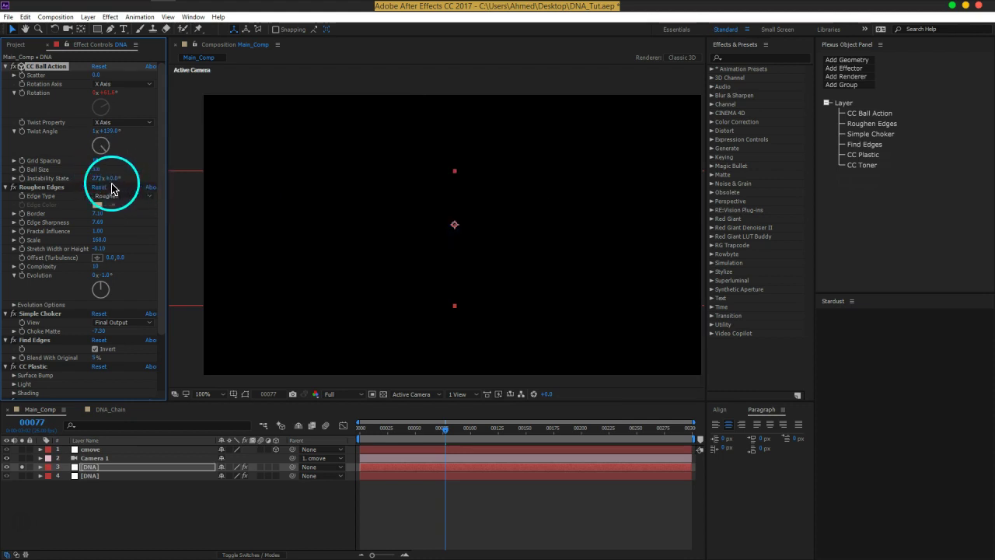
{"action": "left_click_drag", "start_coordinate": [98, 171], "coordinate": [103, 172]}
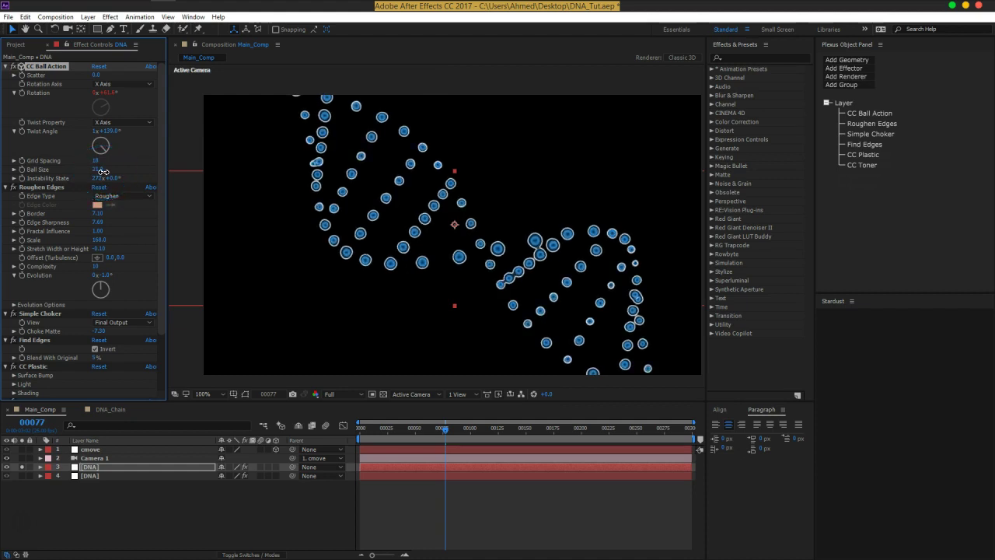
{"action": "left_click_drag", "start_coordinate": [93, 161], "coordinate": [87, 161]}
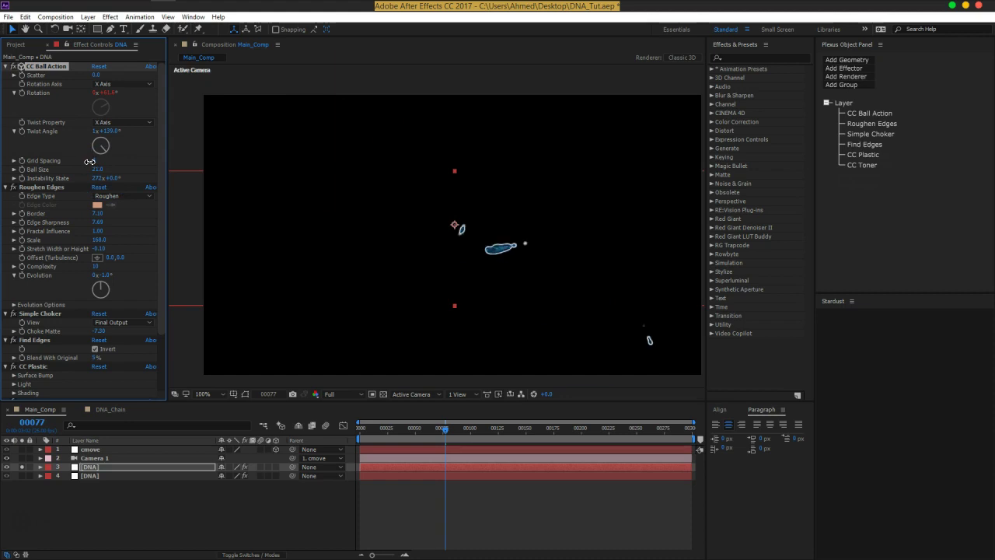
{"action": "left_click_drag", "start_coordinate": [93, 160], "coordinate": [110, 170]}
Step: Compare with Find Edges and Roughen Edges toggled, then raise Roughen Edges Border to 18.10
{"action": "scroll", "coordinate": [44, 334], "scroll_direction": "down", "scroll_amount": 3}
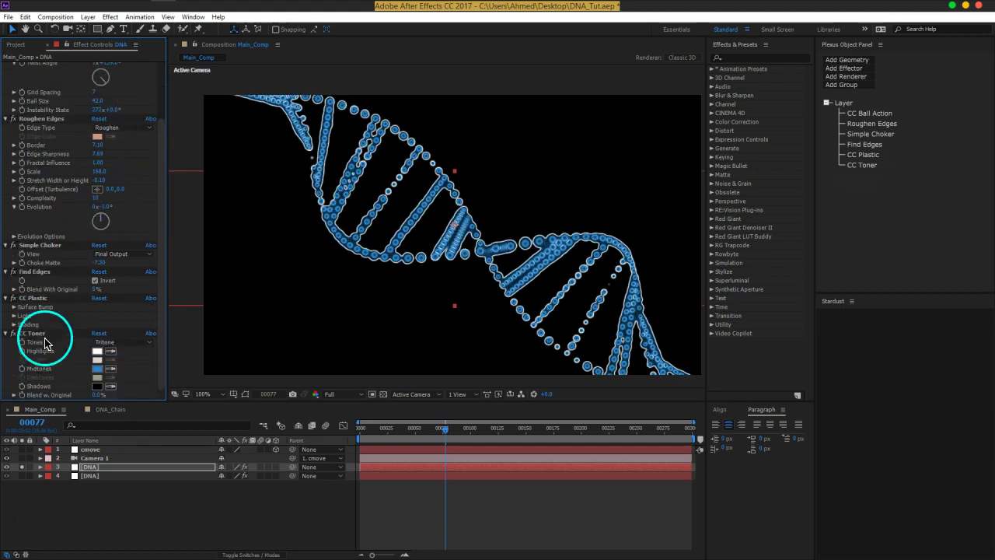
{"action": "left_click", "coordinate": [13, 271]}
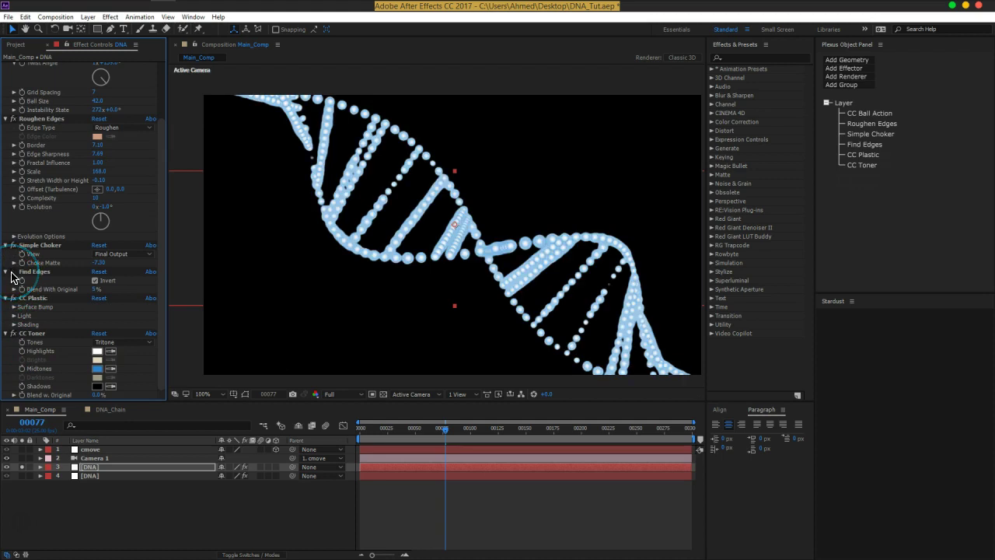
{"action": "left_click", "coordinate": [12, 271]}
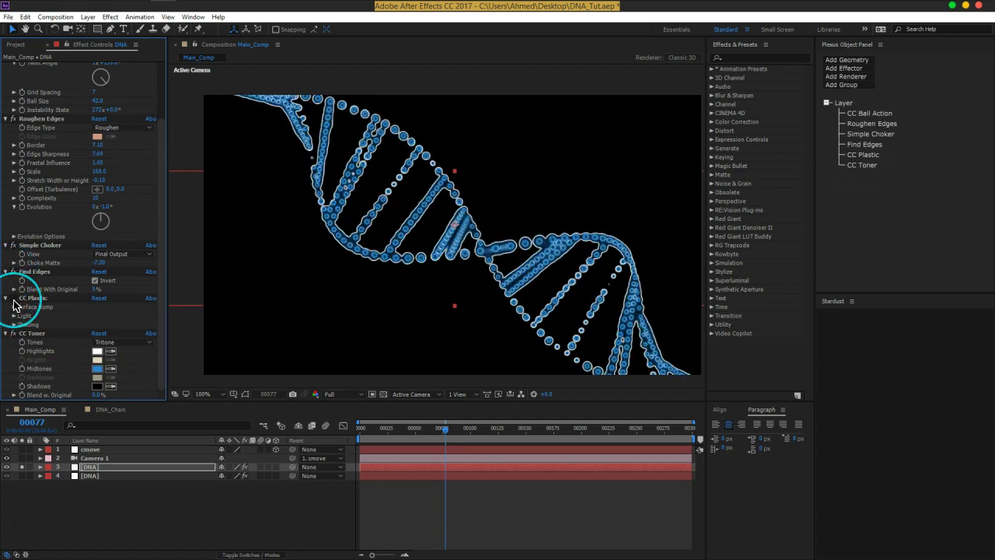
{"action": "scroll", "coordinate": [23, 234], "scroll_direction": "up", "scroll_amount": 1}
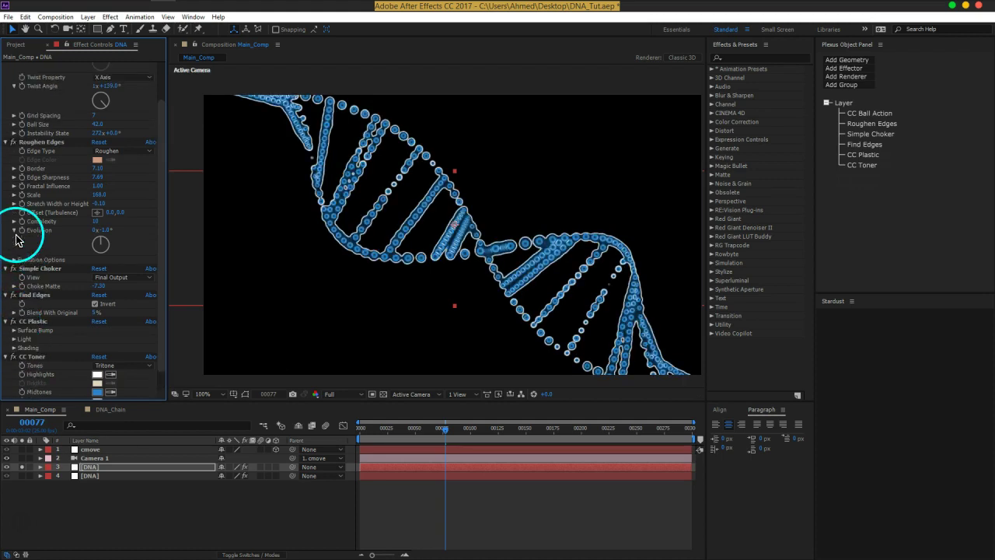
{"action": "left_click", "coordinate": [12, 142]}
{"action": "left_click", "coordinate": [12, 142]}
{"action": "left_click_drag", "start_coordinate": [97, 168], "coordinate": [162, 176]}
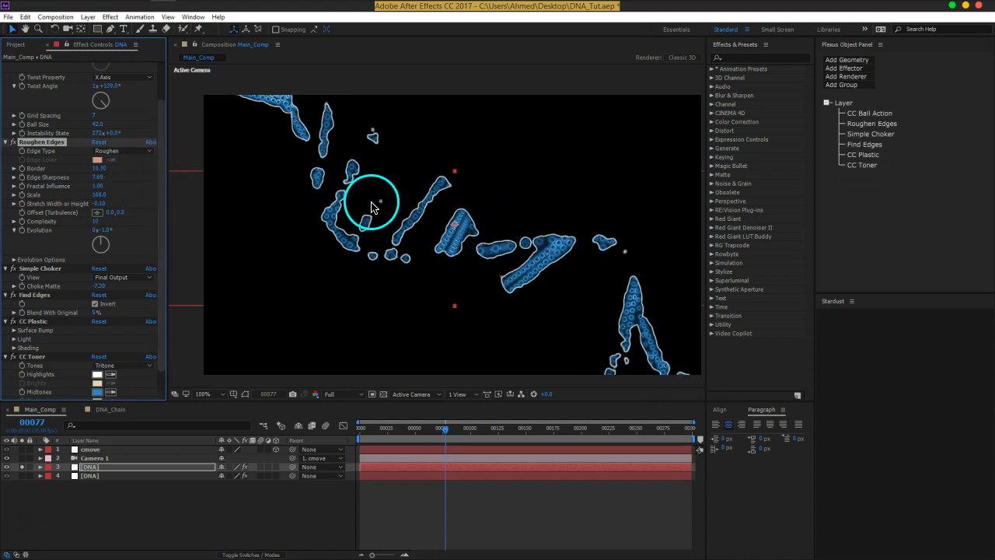
Step: Reduce Grid Spacing to 4, return to frame 0 and show the full helix layer 4
{"action": "scroll", "coordinate": [155, 155], "scroll_direction": "up", "scroll_amount": 2}
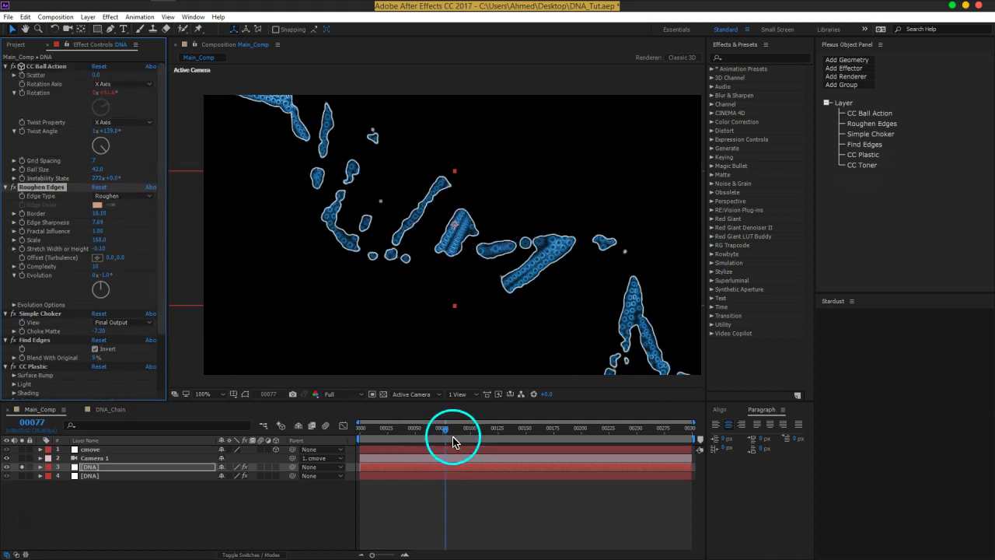
{"action": "left_click_drag", "start_coordinate": [113, 163], "coordinate": [92, 162]}
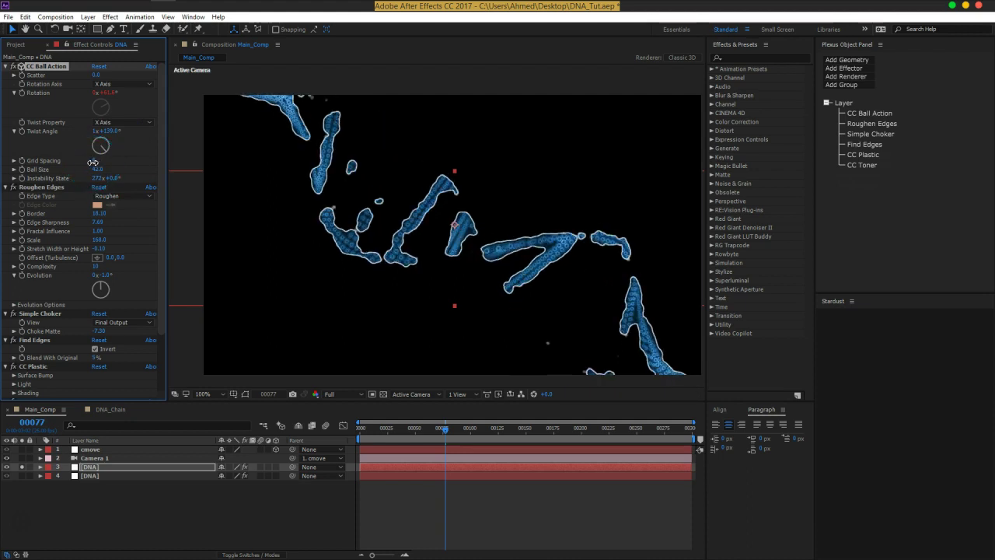
{"action": "left_click_drag", "start_coordinate": [444, 428], "coordinate": [361, 443]}
{"action": "left_click", "coordinate": [322, 450]}
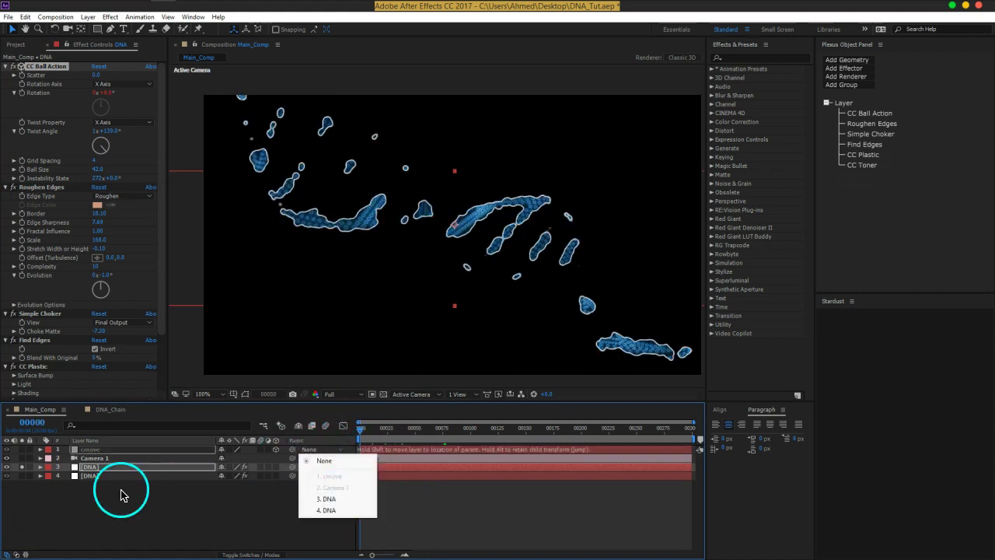
{"action": "left_click", "coordinate": [117, 489]}
{"action": "left_click", "coordinate": [22, 475]}
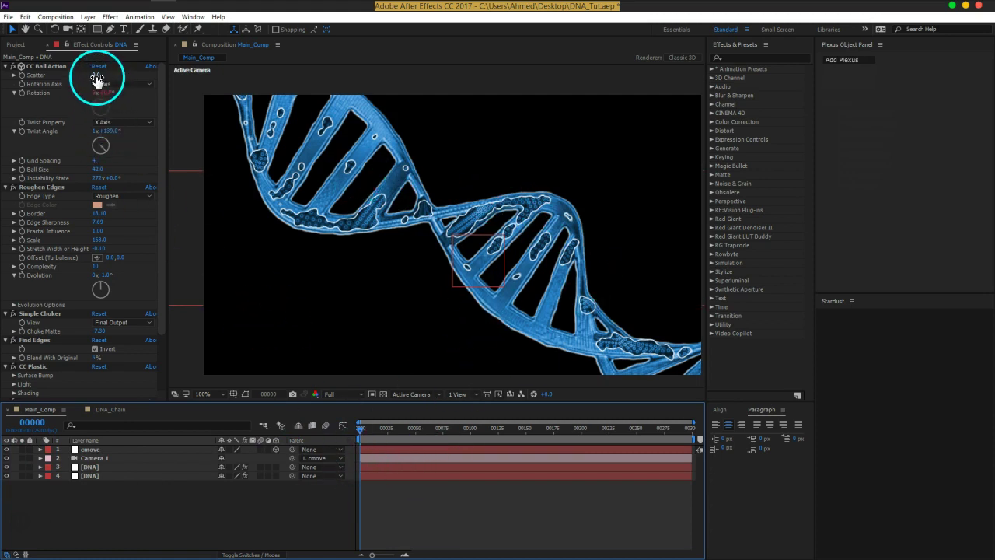
Step: Set CC Ball Action Scatter back to 0 to restore the intact helix
{"action": "left_click", "coordinate": [98, 76]}
{"action": "mouse_move", "coordinate": [99, 76]}
{"action": "left_mouse_down"}
{"action": "mouse_move", "coordinate": [116, 77]}
{"action": "mouse_move", "coordinate": [94, 80]}
{"action": "left_mouse_up"}
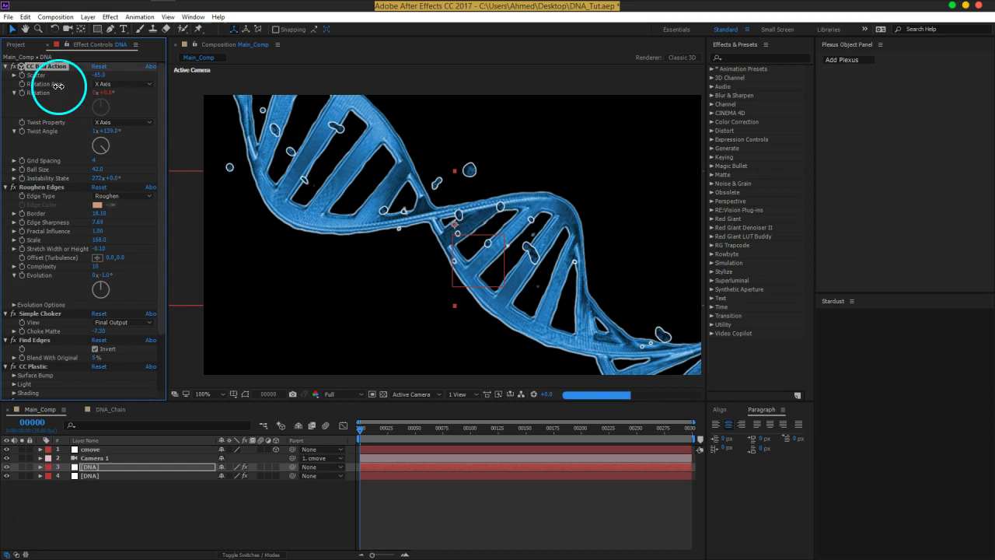
{"action": "left_click", "coordinate": [94, 78]}
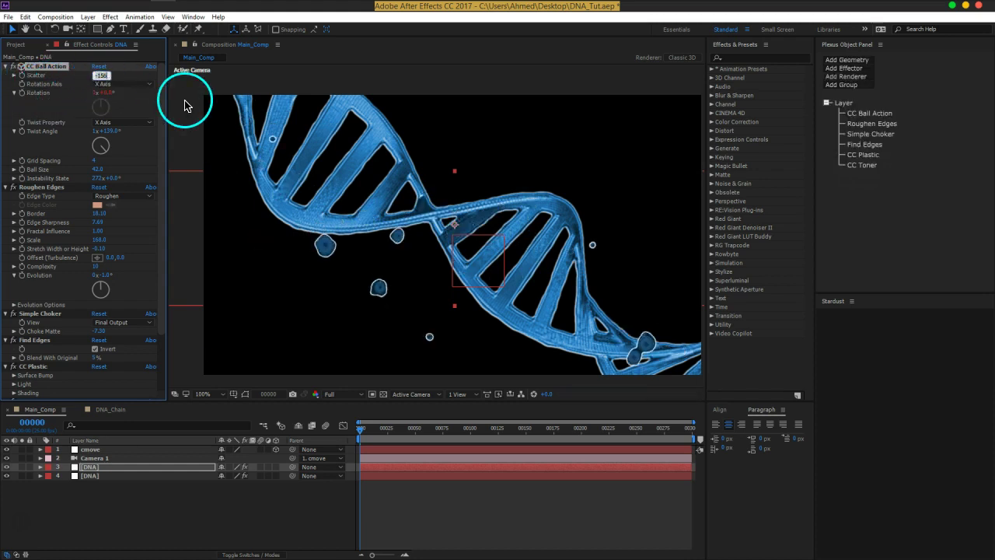
{"action": "key", "text": "Return"}
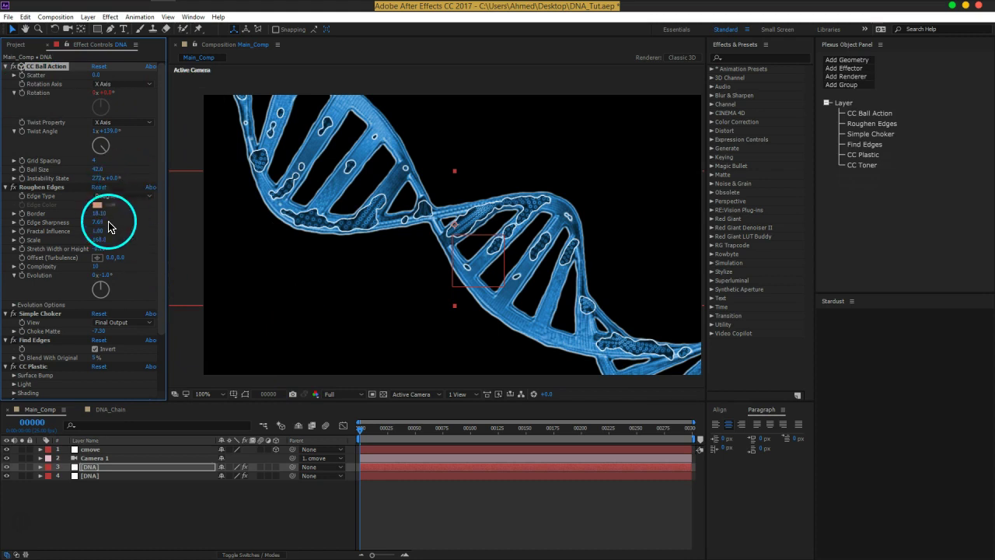
Step: Lower Roughen Edges Border to 1.00 for clean beaded edges
{"action": "left_click", "coordinate": [91, 217]}
{"action": "left_click_drag", "start_coordinate": [91, 217], "coordinate": [5, 221]}
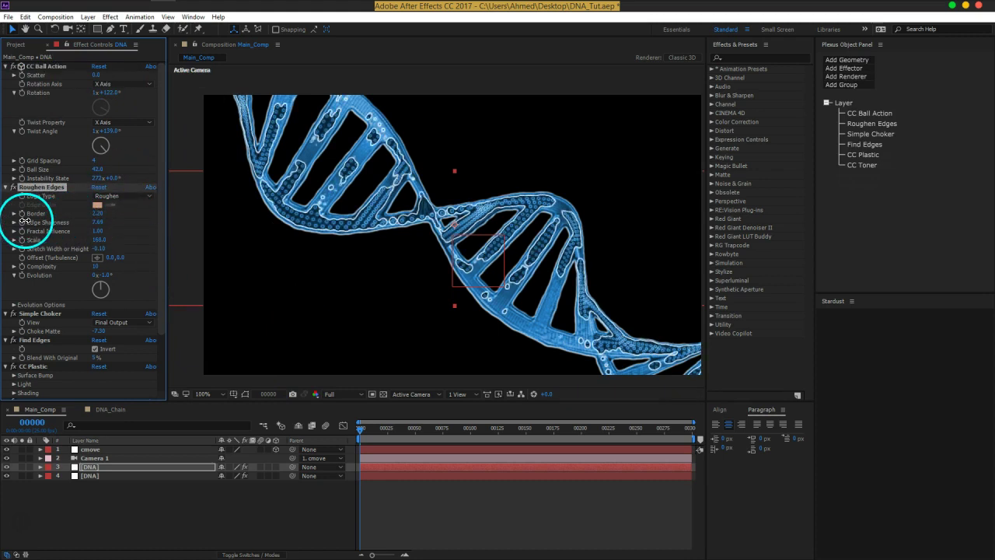
{"action": "left_click_drag", "start_coordinate": [6, 221], "coordinate": [9, 221]}
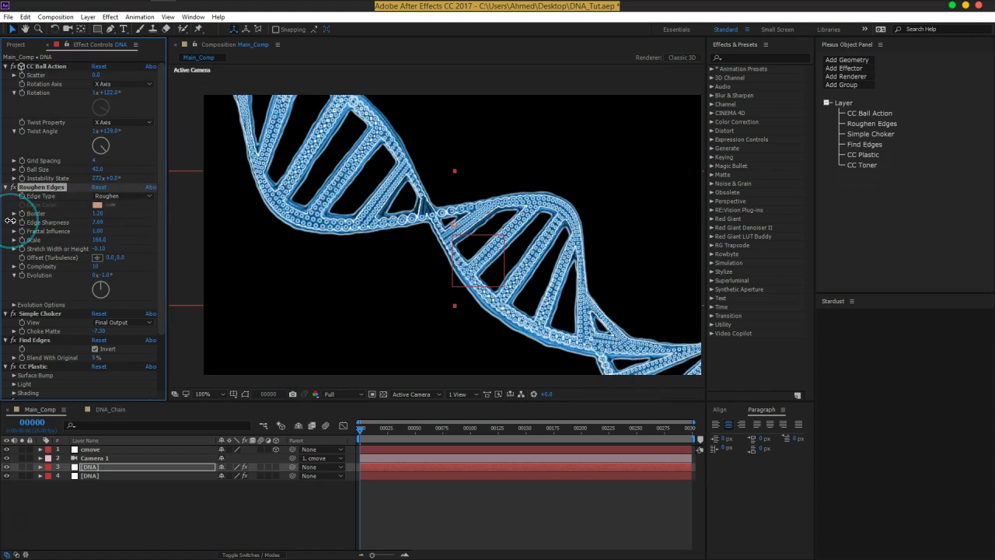
{"action": "left_click", "coordinate": [97, 213]}
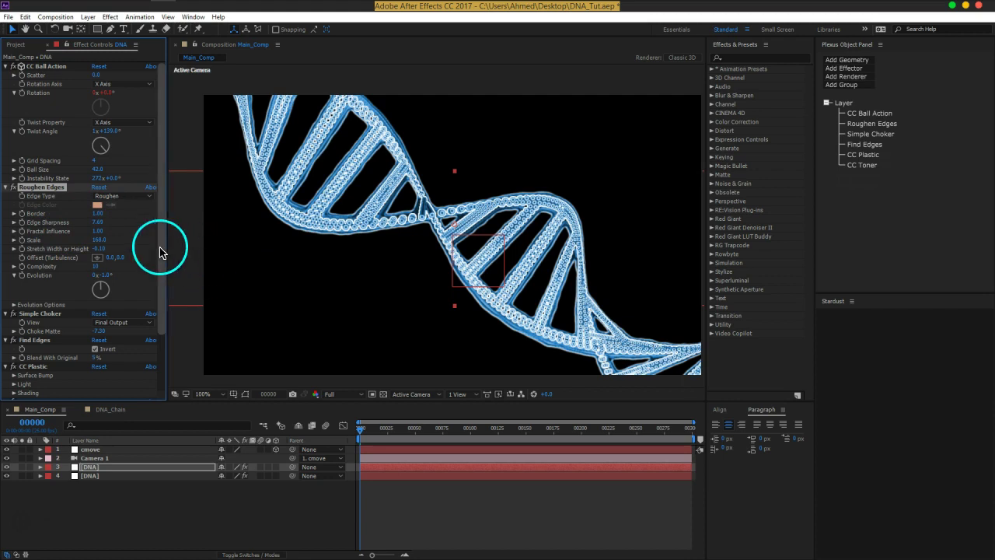
{"action": "left_click", "coordinate": [34, 482]}
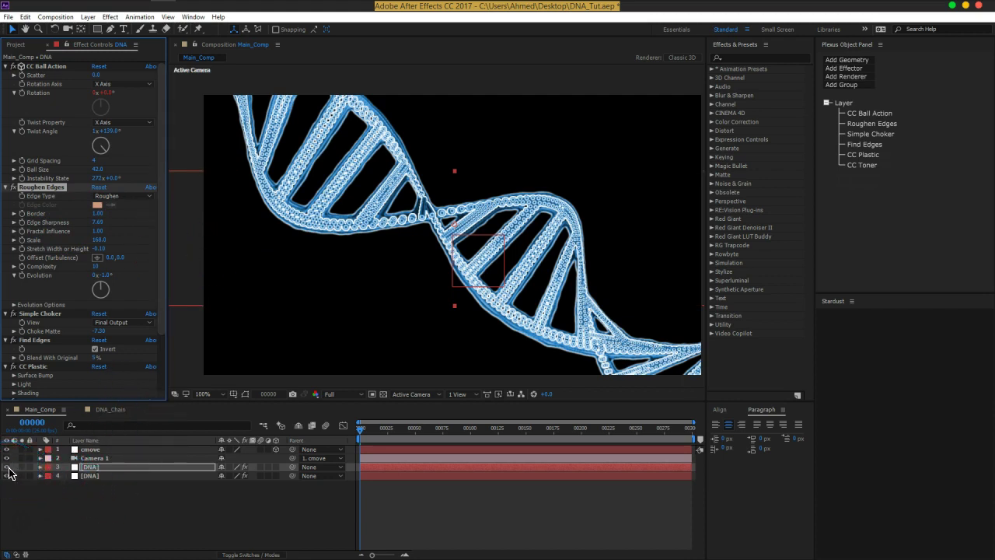
Step: Keyframe the top DNA layer's Opacity from 0% at frame 0 to 100% at frame 50
{"action": "key", "text": "t"}
{"action": "left_click", "coordinate": [67, 477]}
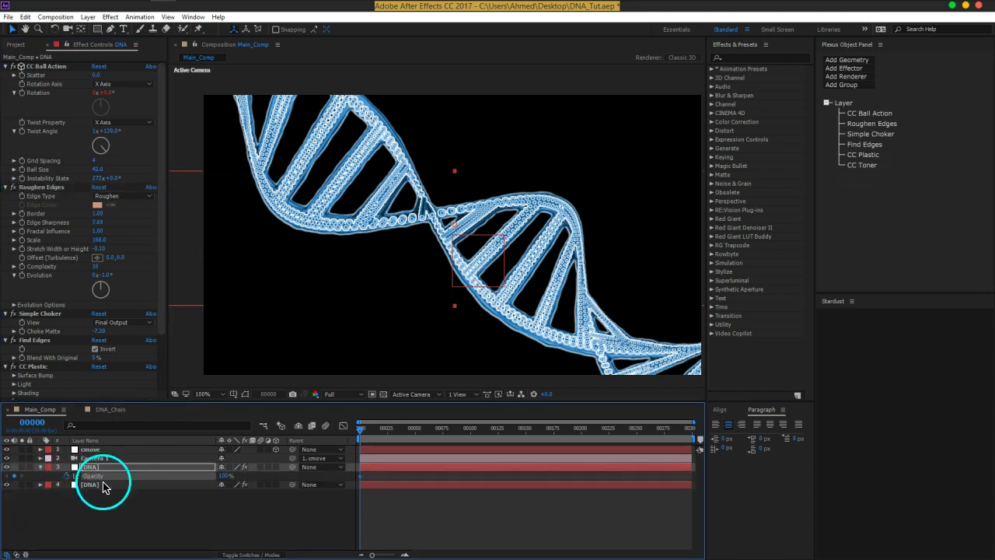
{"action": "left_click_drag", "start_coordinate": [225, 478], "coordinate": [70, 477]}
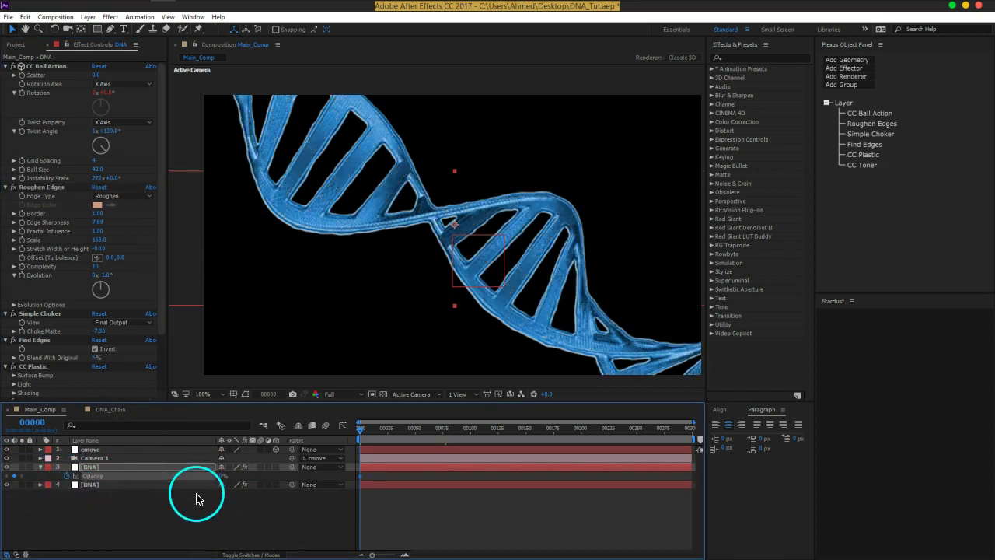
{"action": "left_click_drag", "start_coordinate": [368, 432], "coordinate": [418, 441]}
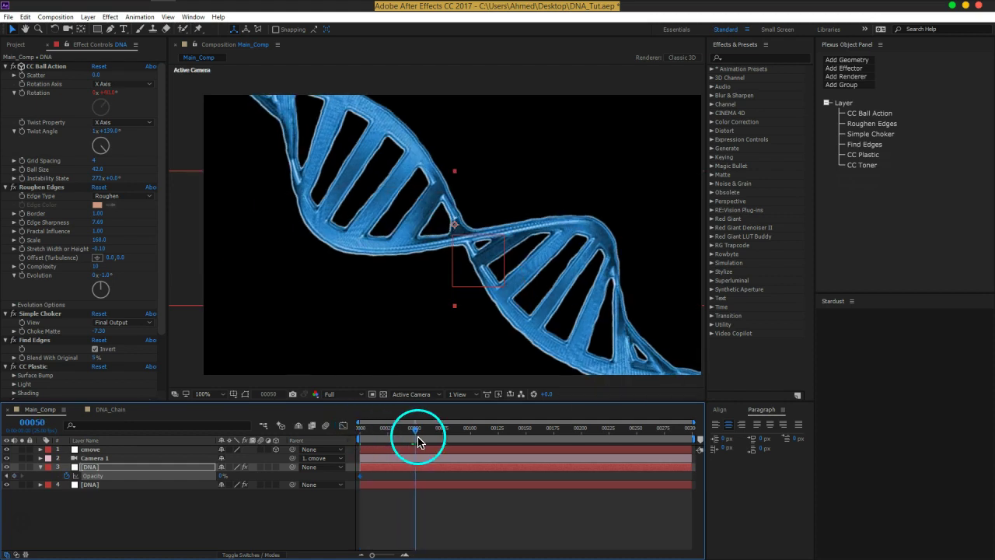
{"action": "left_click_drag", "start_coordinate": [224, 476], "coordinate": [391, 481]}
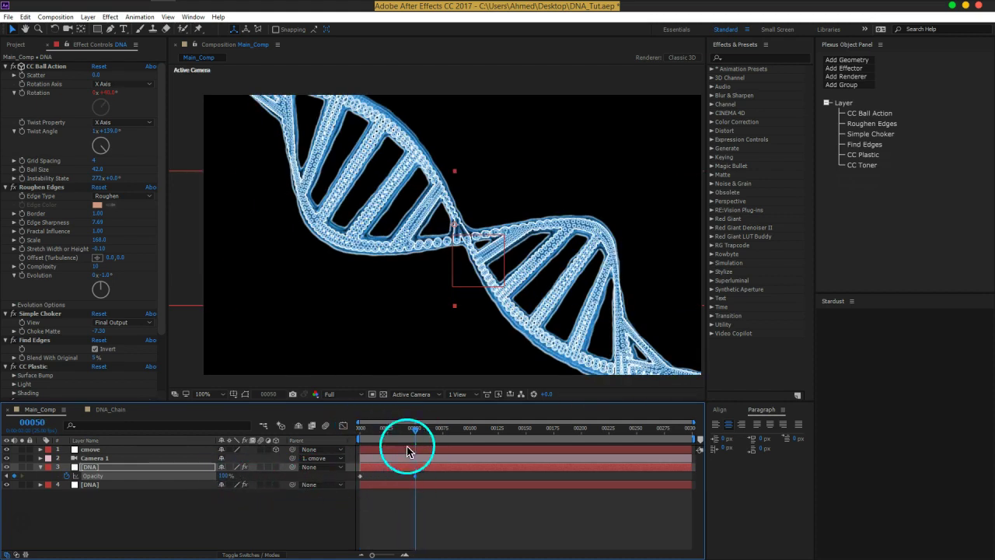
{"action": "key", "text": "Home"}
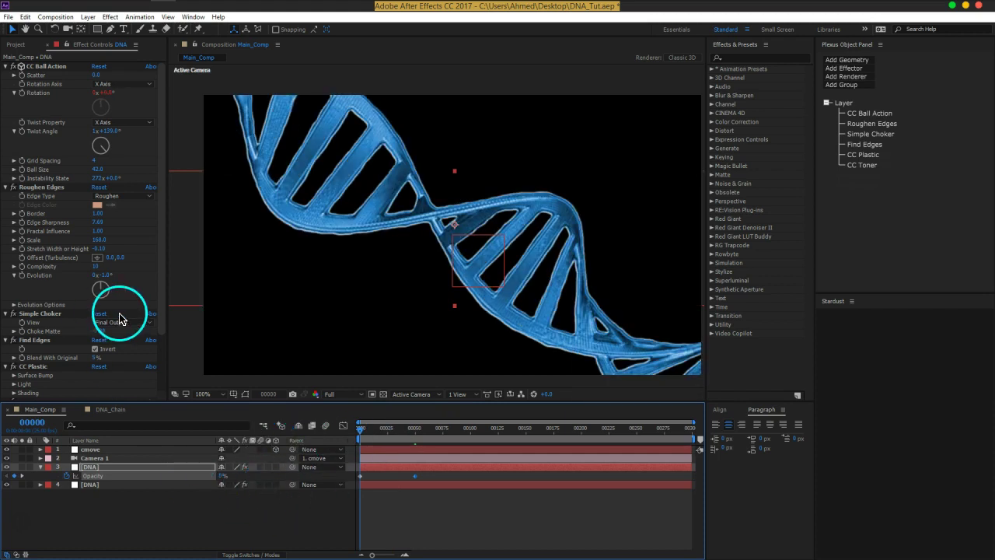
Step: Raise Roughen Edges Border to 14.80 and scrub the timeline to check the fade
{"action": "left_click", "coordinate": [24, 220]}
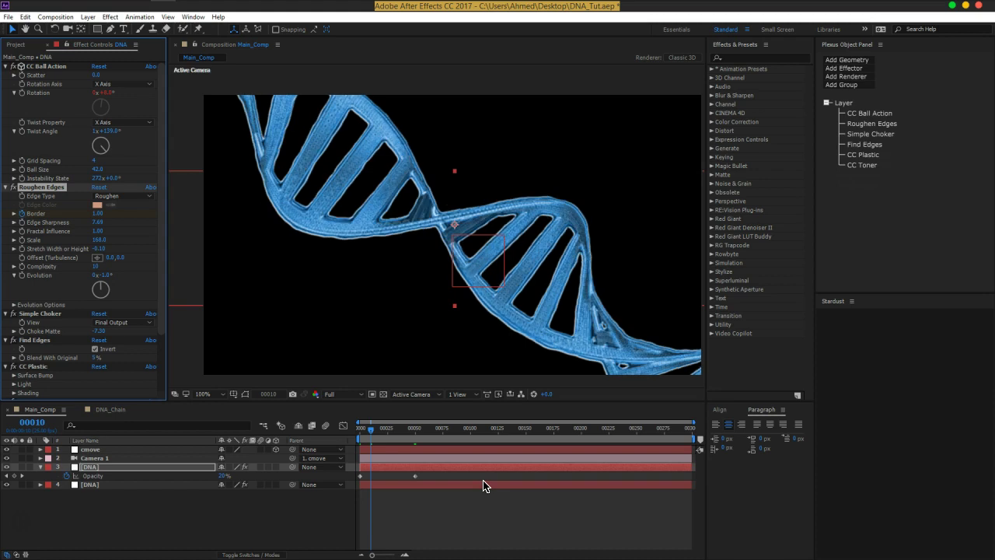
{"action": "left_click_drag", "start_coordinate": [98, 213], "coordinate": [192, 214]}
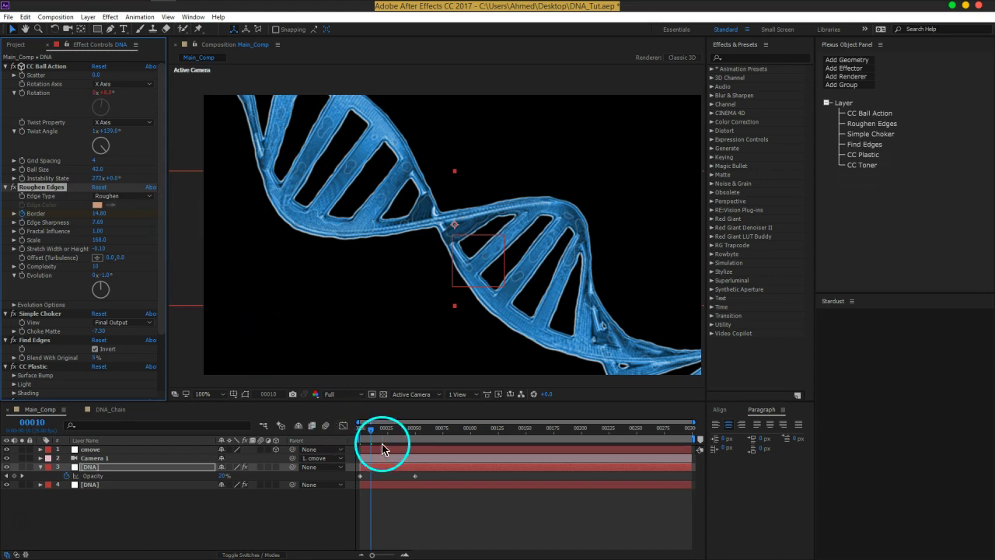
{"action": "mouse_move", "coordinate": [371, 426]}
{"action": "left_mouse_down"}
{"action": "mouse_move", "coordinate": [348, 437]}
{"action": "mouse_move", "coordinate": [416, 445]}
{"action": "left_mouse_up"}
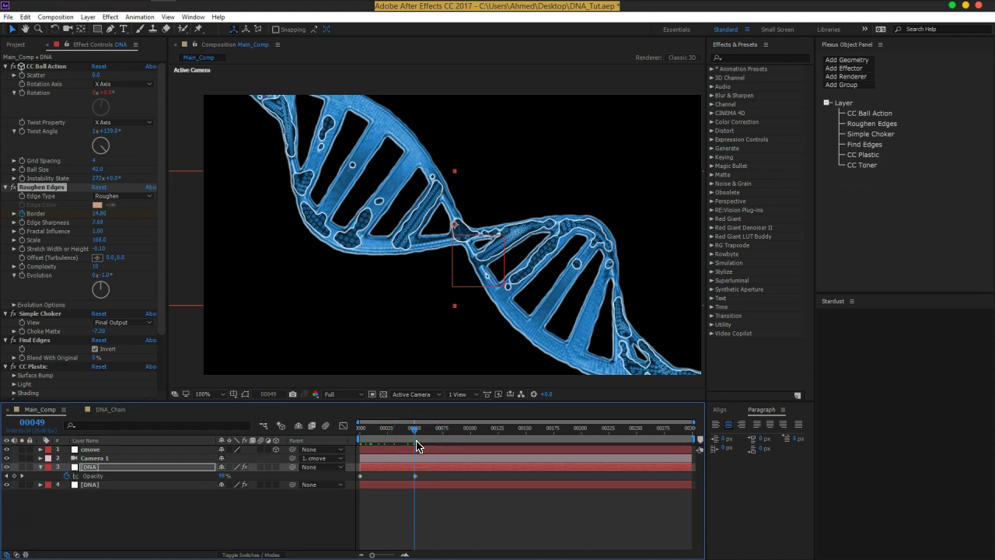
{"action": "mouse_move", "coordinate": [419, 445]}
{"action": "left_mouse_down"}
{"action": "mouse_move", "coordinate": [378, 451]}
{"action": "mouse_move", "coordinate": [388, 451]}
{"action": "left_mouse_up"}
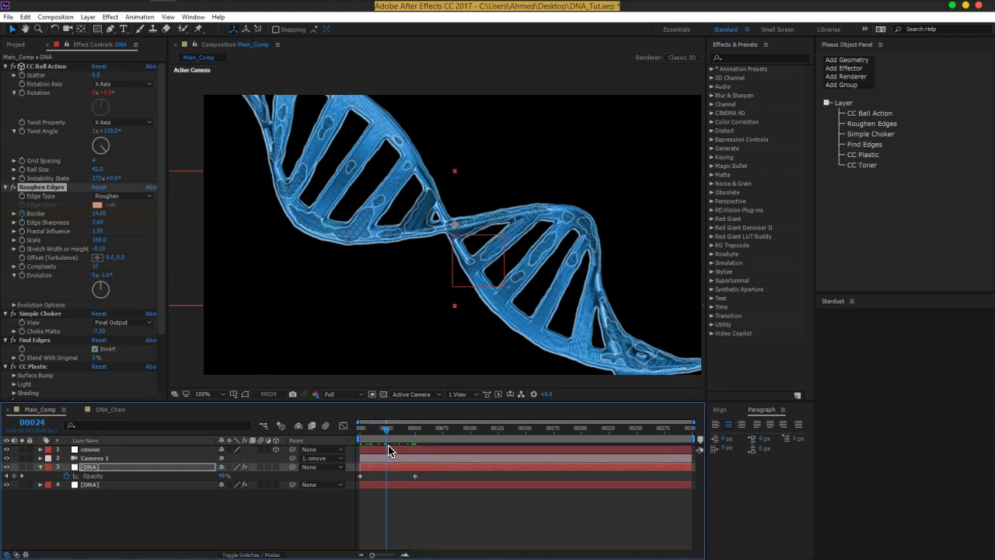
{"action": "left_click_drag", "start_coordinate": [99, 93], "coordinate": [27, 81]}
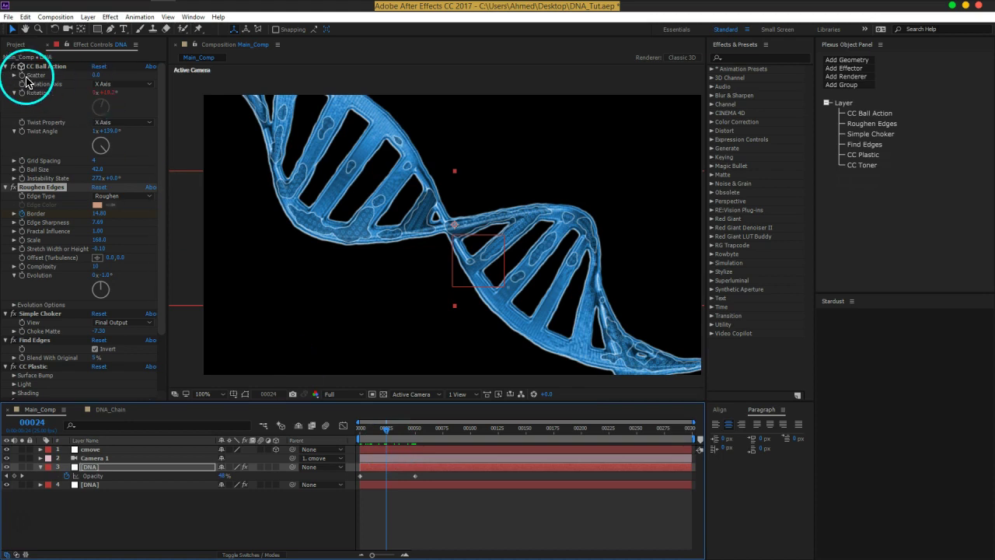
Step: At frame 175, raise CC Ball Action Rotation and Scatter to 112.0, then solo layer 3 and preview
{"action": "left_click_drag", "start_coordinate": [387, 435], "coordinate": [554, 453]}
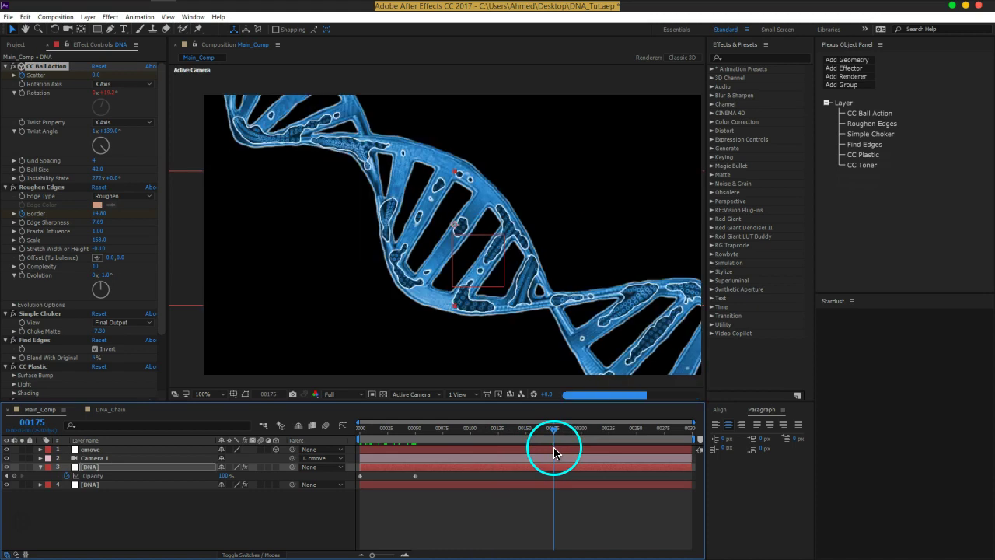
{"action": "mouse_move", "coordinate": [101, 92]}
{"action": "left_mouse_down"}
{"action": "mouse_move", "coordinate": [109, 78]}
{"action": "mouse_move", "coordinate": [157, 83]}
{"action": "left_mouse_up"}
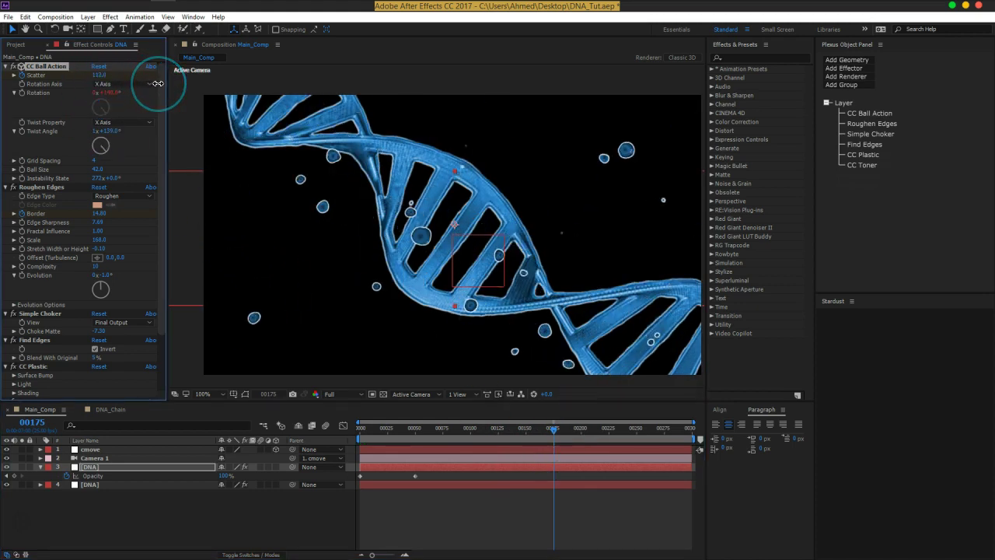
{"action": "mouse_move", "coordinate": [548, 489]}
{"action": "left_mouse_down"}
{"action": "mouse_move", "coordinate": [555, 438]}
{"action": "mouse_move", "coordinate": [327, 442]}
{"action": "left_mouse_up"}
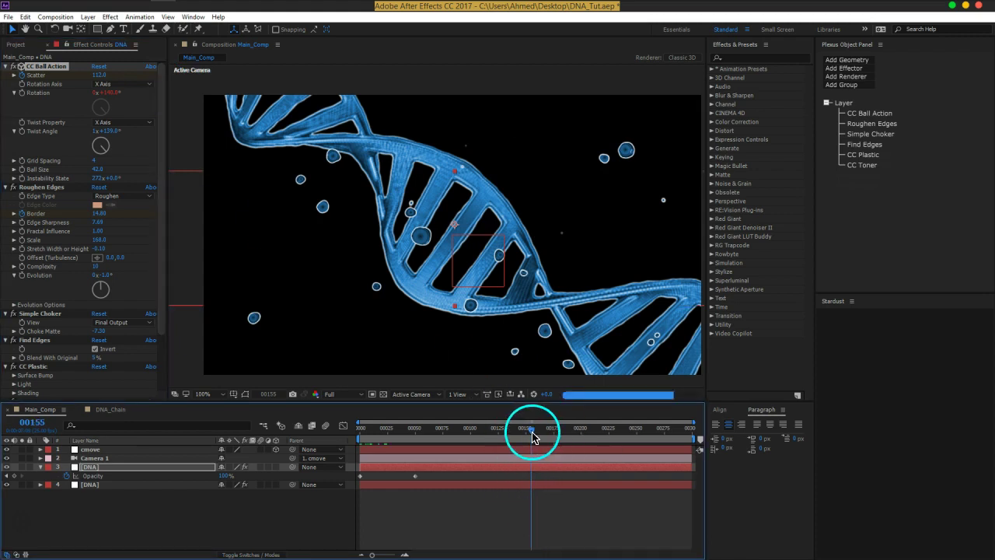
{"action": "left_click", "coordinate": [22, 466]}
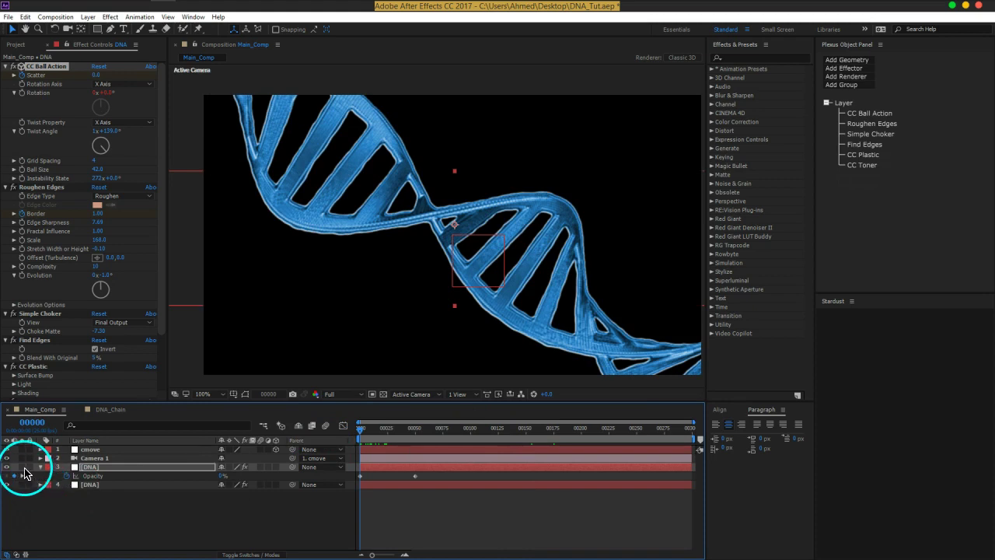
{"action": "key", "text": "space"}
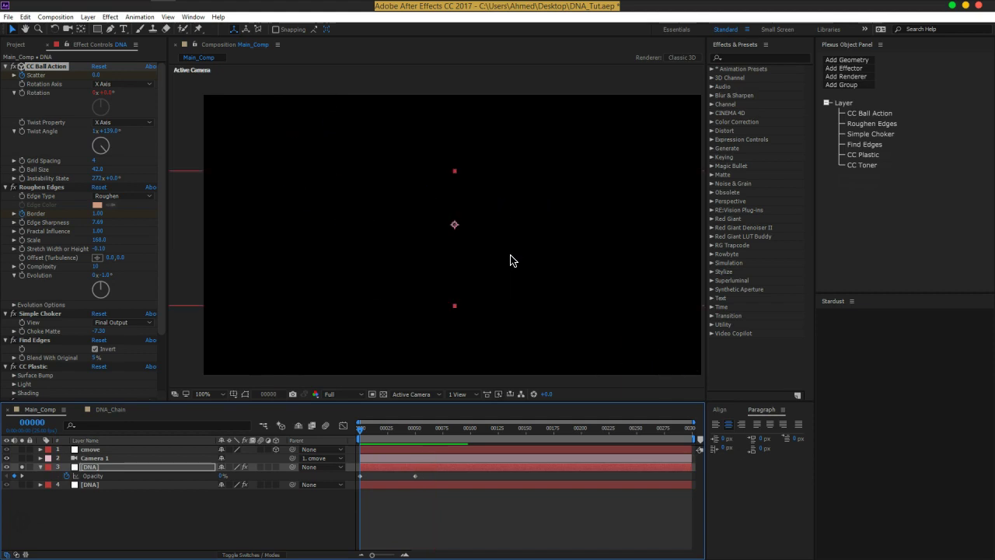
Step: Set Simple Choker Choke Matte to -19.60, checking the scattered balls around frame 60
{"action": "left_click", "coordinate": [426, 428]}
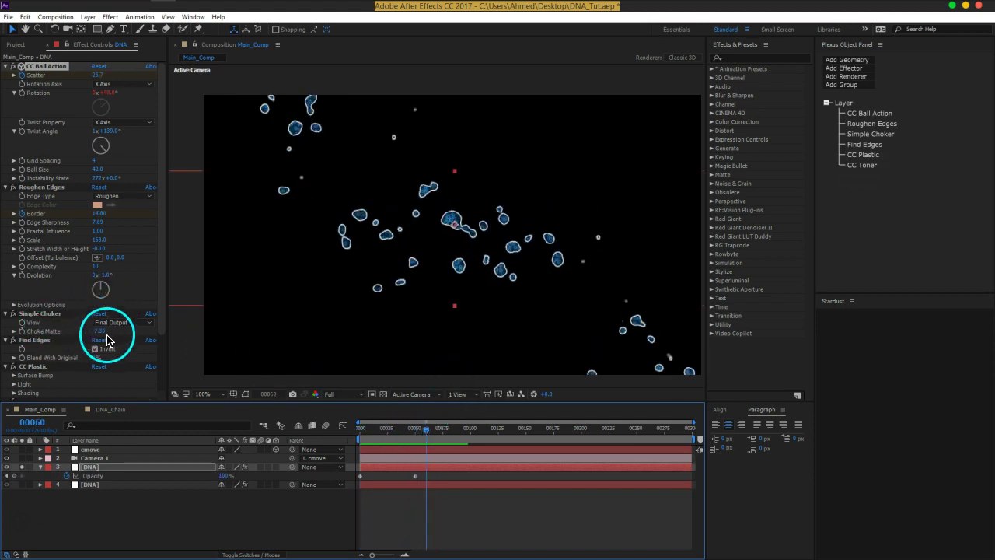
{"action": "mouse_move", "coordinate": [102, 331]}
{"action": "left_mouse_down"}
{"action": "mouse_move", "coordinate": [160, 339]}
{"action": "mouse_move", "coordinate": [65, 359]}
{"action": "left_mouse_up"}
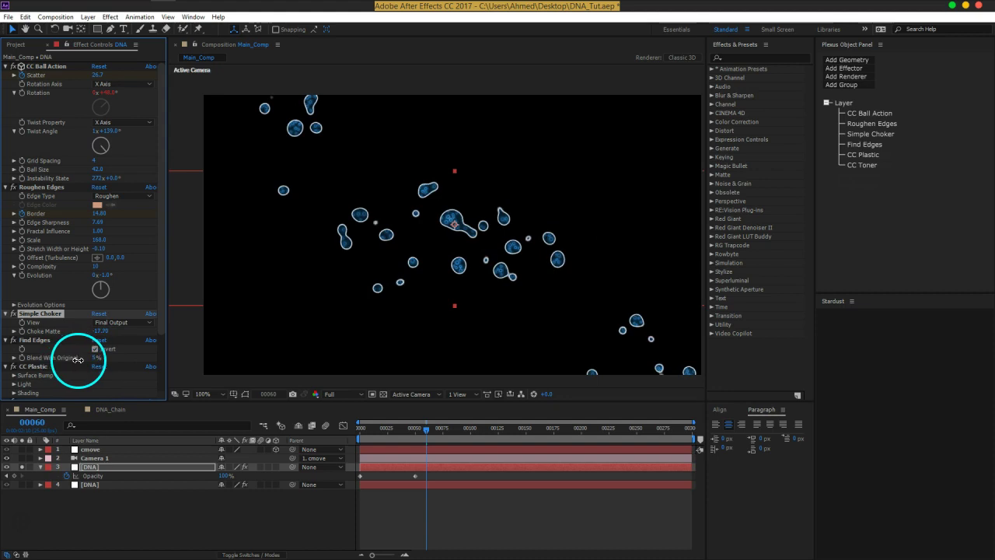
{"action": "mouse_move", "coordinate": [429, 430]}
{"action": "left_mouse_down"}
{"action": "mouse_move", "coordinate": [378, 440]}
{"action": "mouse_move", "coordinate": [440, 440]}
{"action": "left_mouse_up"}
{"action": "left_click", "coordinate": [77, 523]}
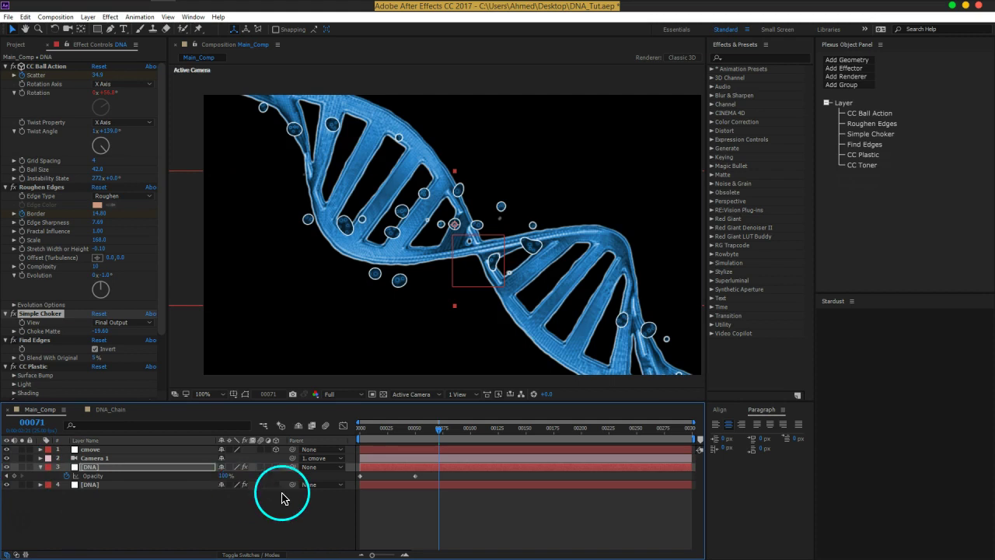
{"action": "left_click_drag", "start_coordinate": [440, 434], "coordinate": [486, 437]}
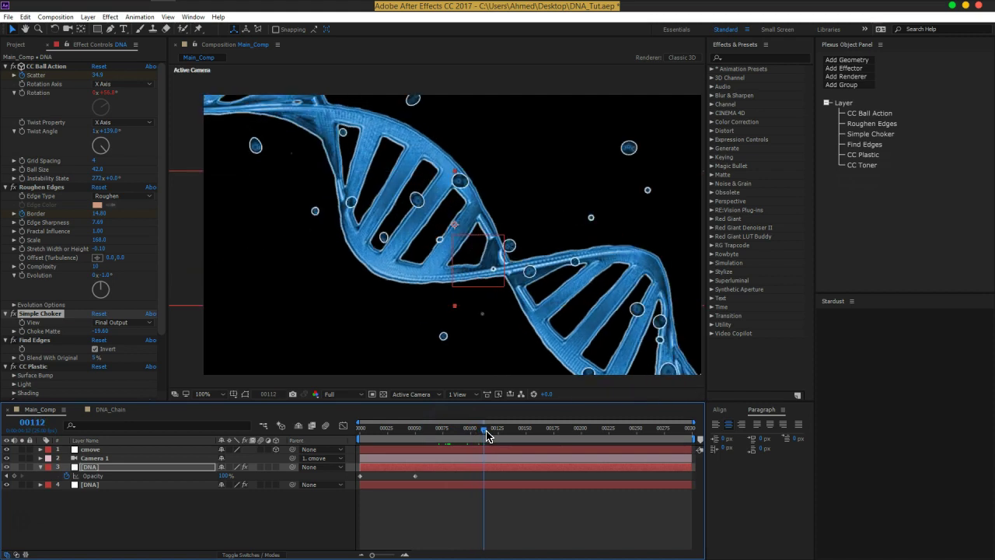
{"action": "left_click_drag", "start_coordinate": [486, 437], "coordinate": [332, 437]}
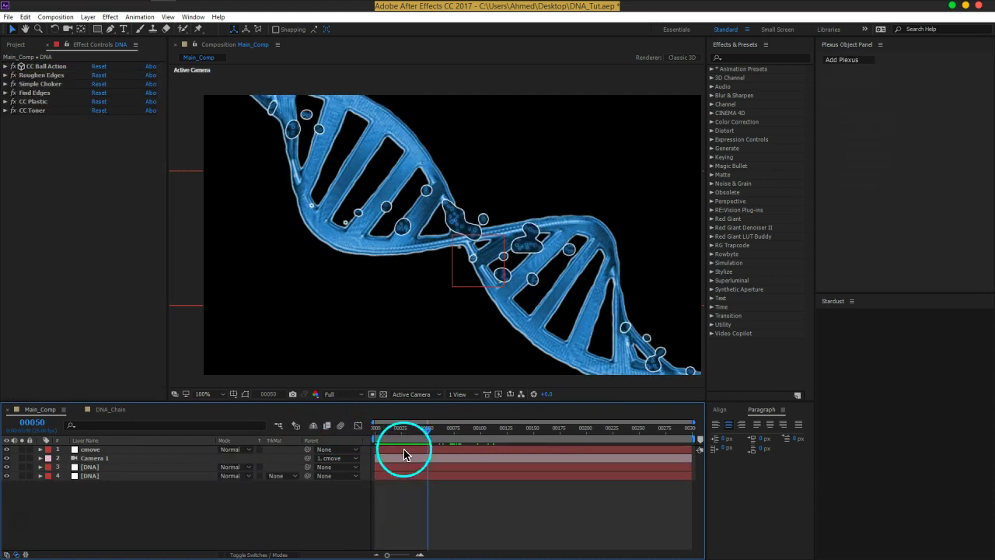
Step: Preview the breakup animation from the start of the composition
{"action": "left_click_drag", "start_coordinate": [426, 427], "coordinate": [360, 441]}
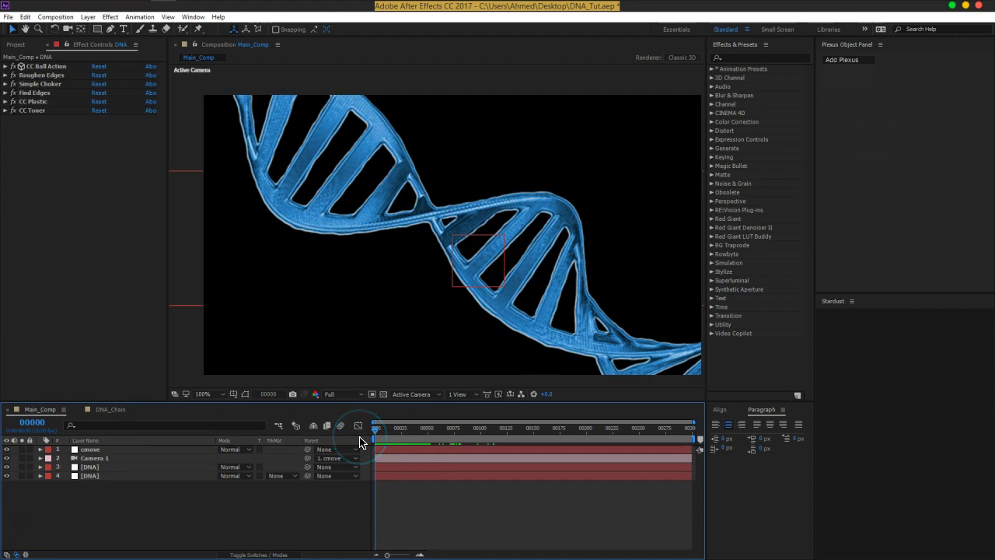
{"action": "key", "text": "space"}
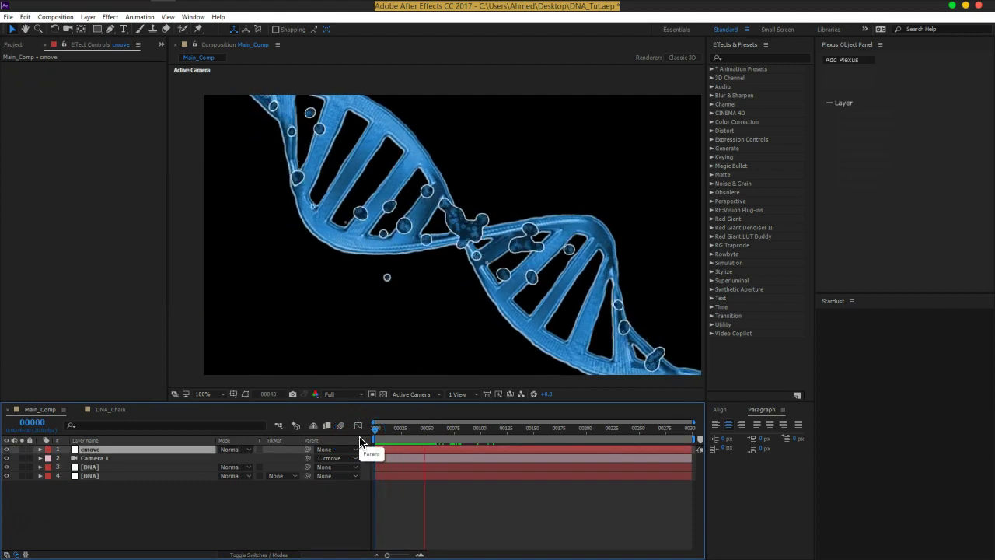
{"action": "left_click", "coordinate": [300, 496]}
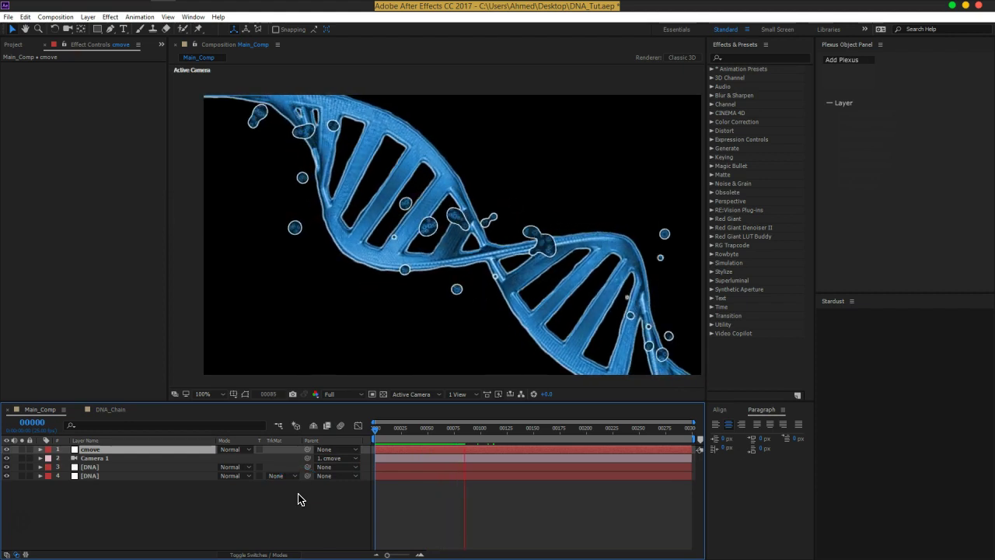
{"action": "key", "text": "space"}
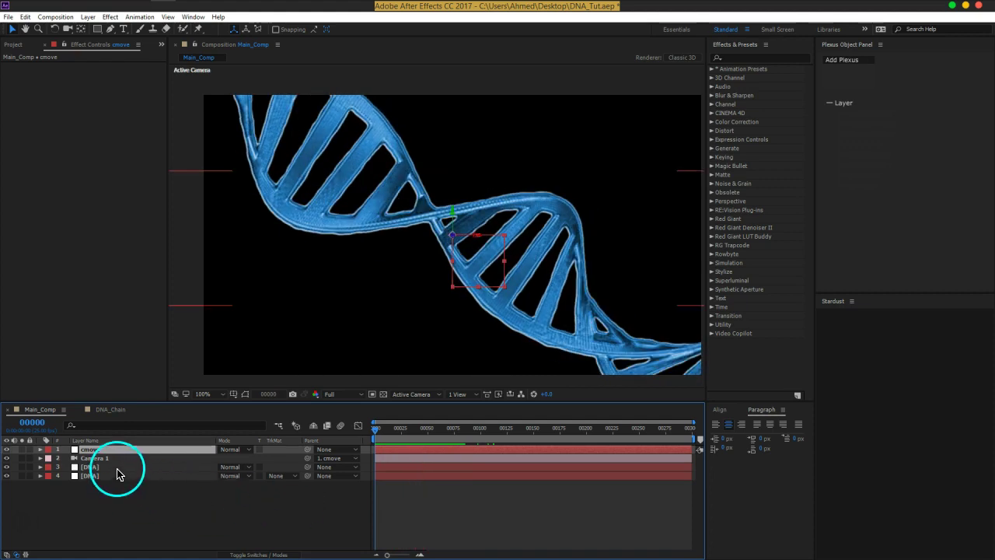
Step: Drag the duplicate DNA layer's last Scatter keyframe to the comp end and preview the slower breakup
{"action": "left_click", "coordinate": [118, 469]}
{"action": "key", "text": "u"}
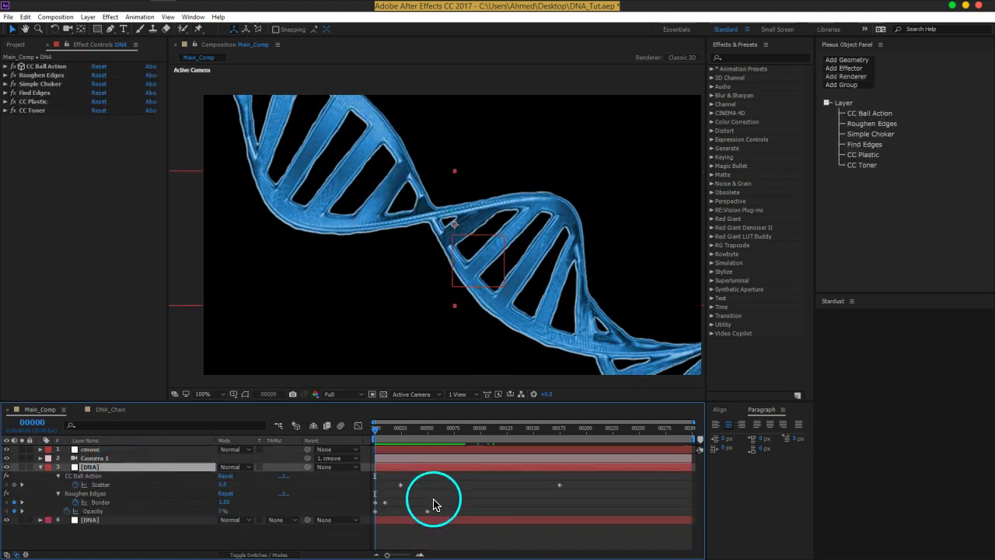
{"action": "left_click_drag", "start_coordinate": [561, 485], "coordinate": [687, 486]}
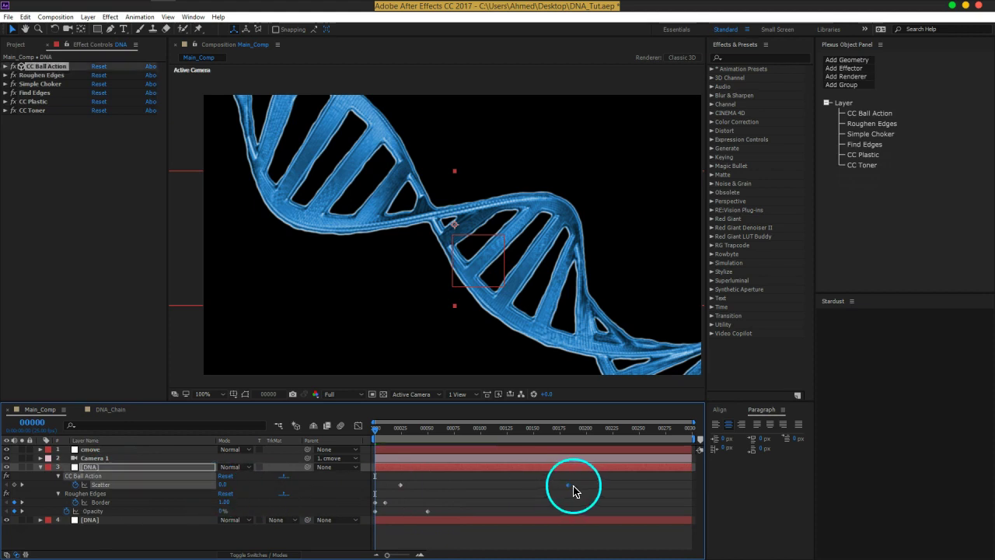
{"action": "key", "text": "space"}
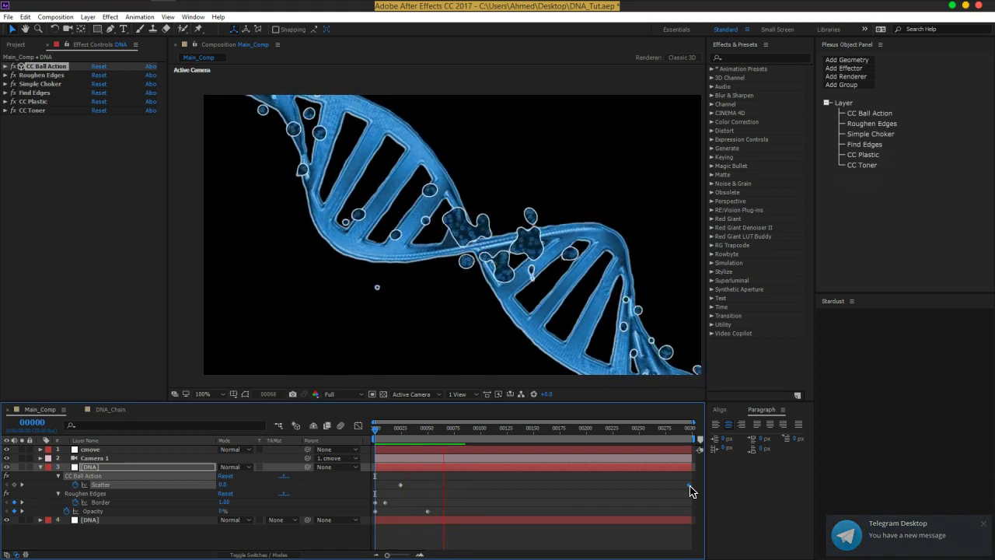
Step: Set CC Ball Action Instability State to 80x+0.0° at frame 66, then preview from frame 0
{"action": "left_click", "coordinate": [697, 483]}
{"action": "left_click_drag", "start_coordinate": [422, 432], "coordinate": [446, 437]}
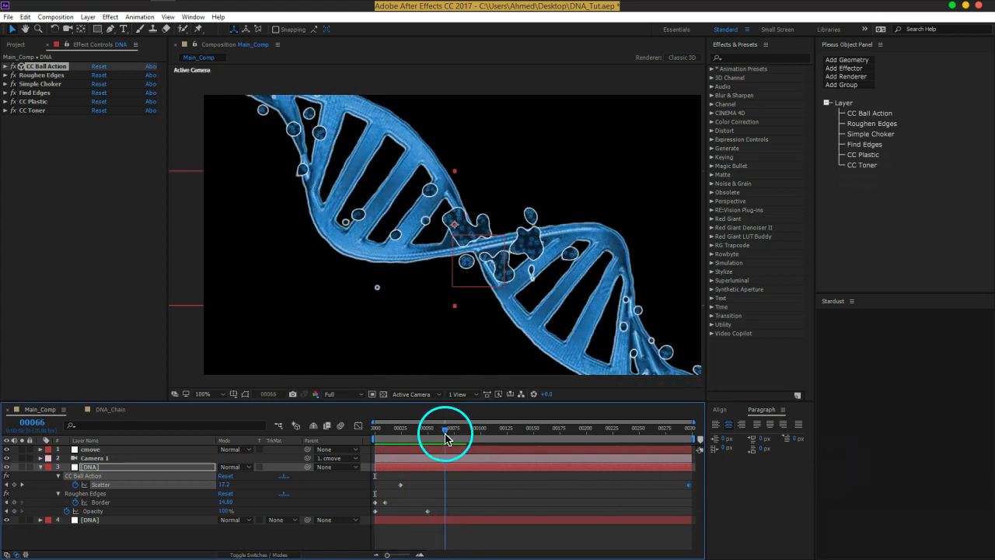
{"action": "left_click", "coordinate": [5, 67]}
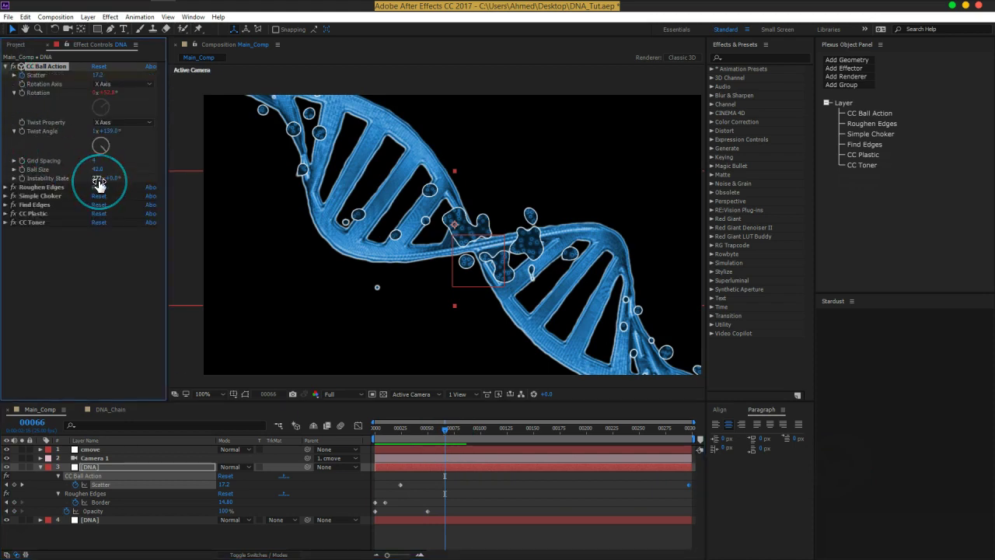
{"action": "left_click_drag", "start_coordinate": [98, 180], "coordinate": [13, 189]}
{"action": "left_click", "coordinate": [434, 442]}
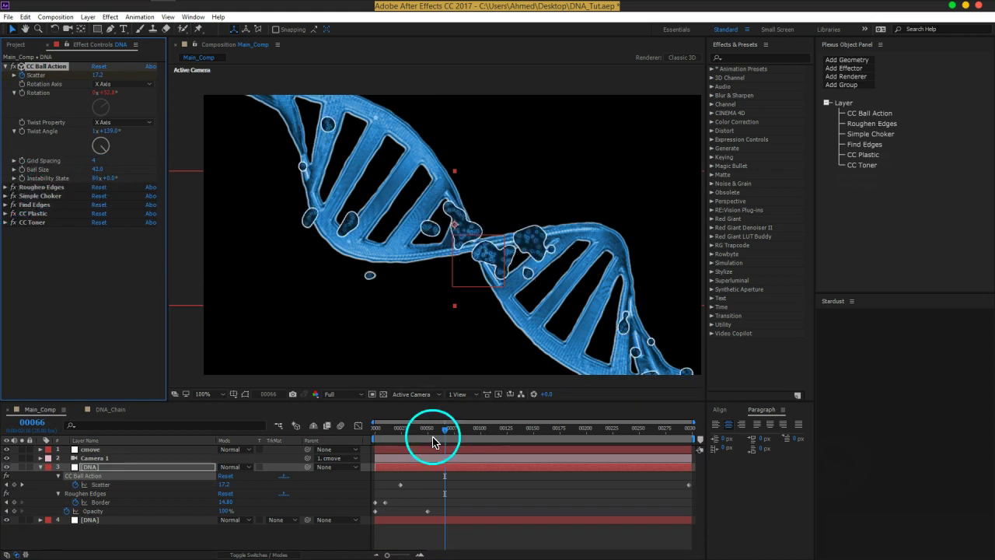
{"action": "left_click_drag", "start_coordinate": [400, 437], "coordinate": [360, 436]}
{"action": "key", "text": "space"}
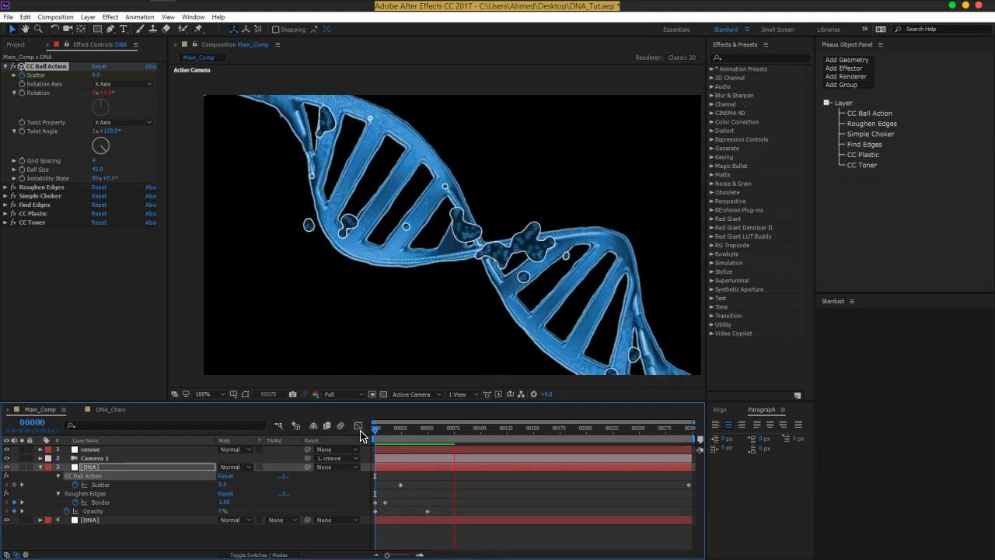
{"action": "key", "text": "space"}
{"action": "left_click_drag", "start_coordinate": [573, 429], "coordinate": [613, 433]}
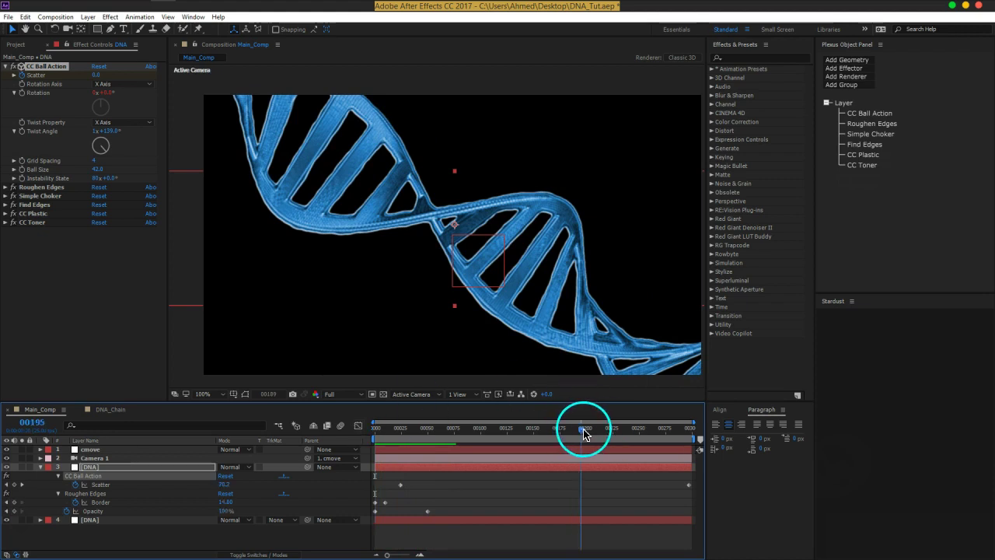
{"action": "left_click", "coordinate": [643, 429]}
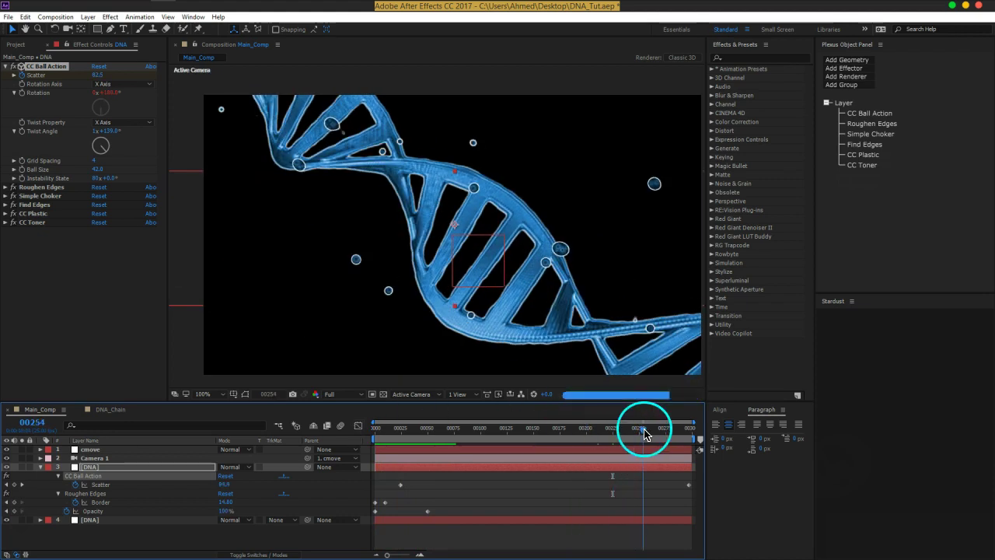